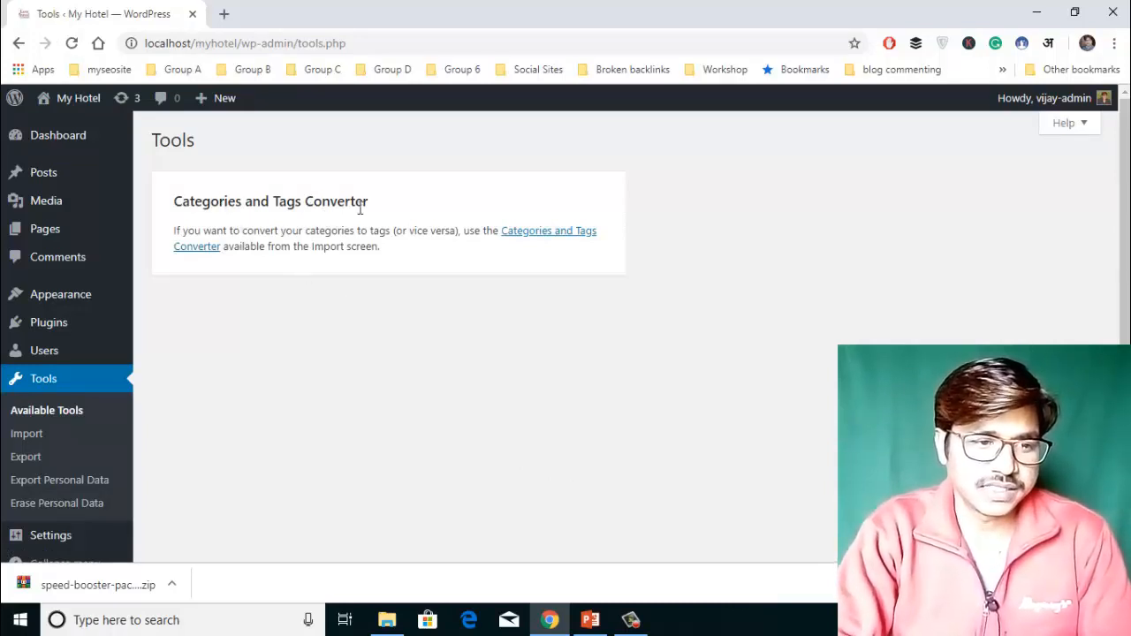
# Scroll down the WordPress dashboard sidebar to reach the Tools menu.
pyautogui.scroll(-1, 265, 343)
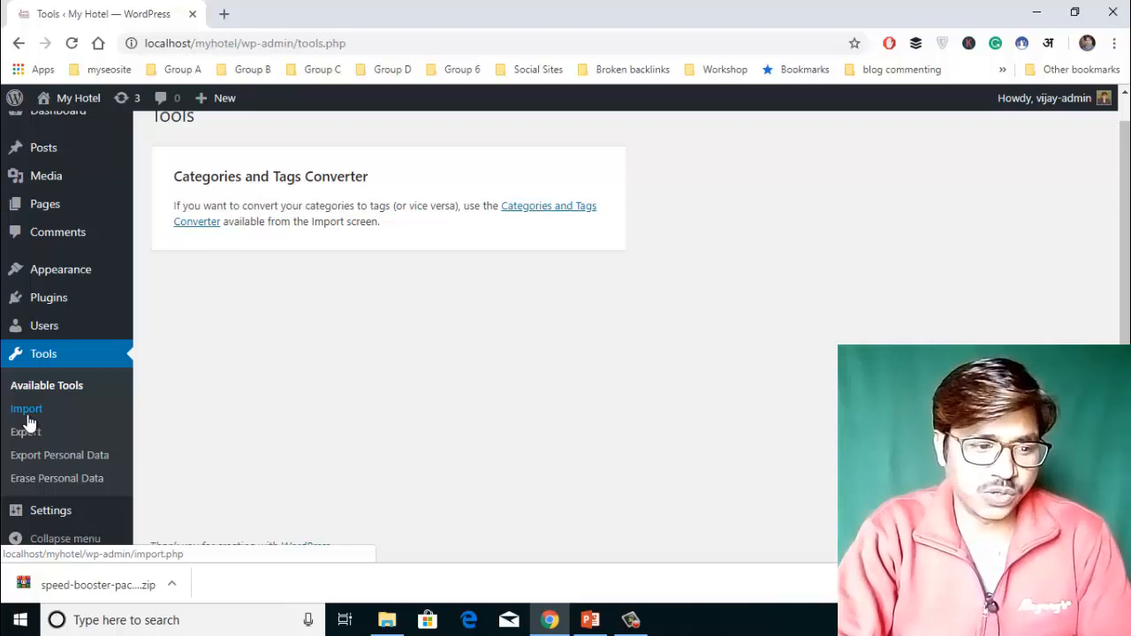
# Go to Tools > Import and highlight the Blogger importer name.
pyautogui.click(26, 415)
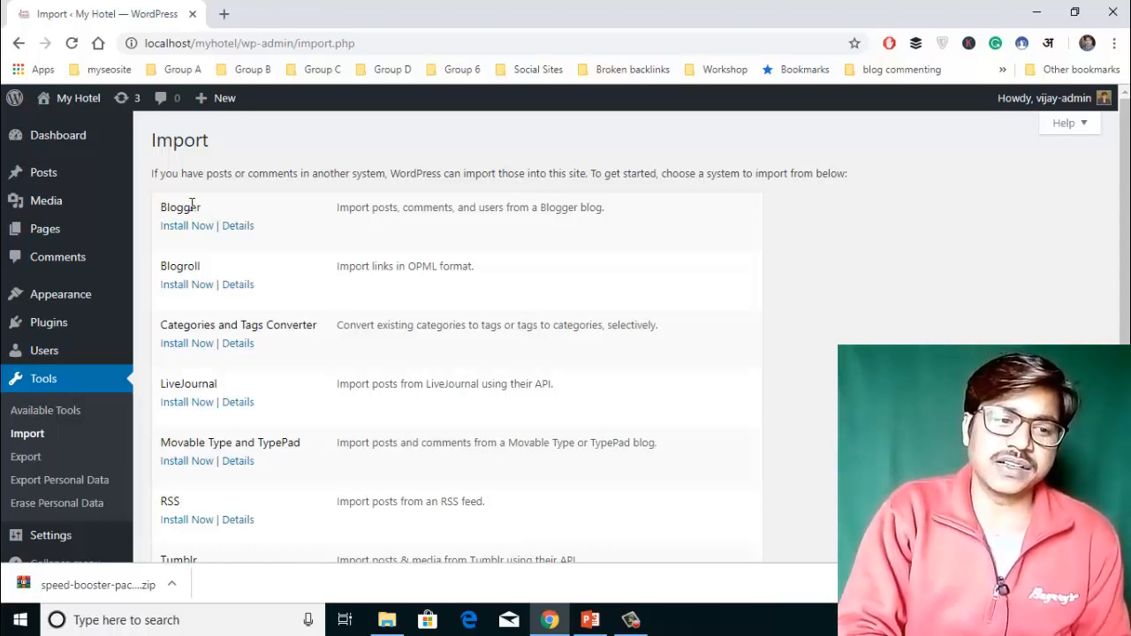
pyautogui.moveTo(201, 206); pyautogui.dragTo(163, 207)
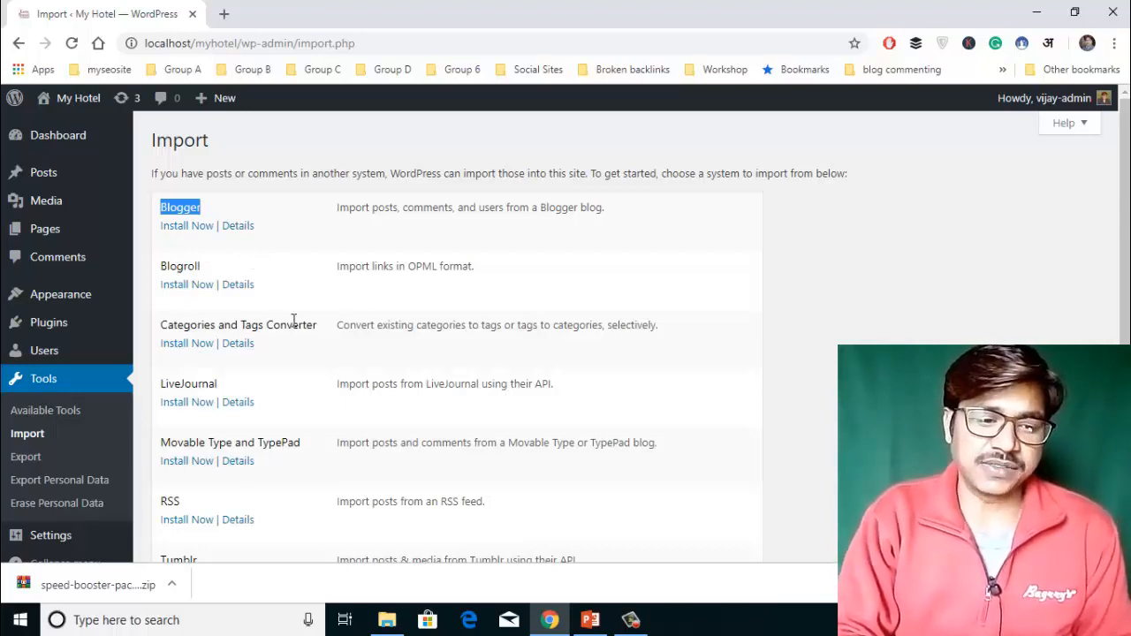
pyautogui.scroll(-1, 294, 322)
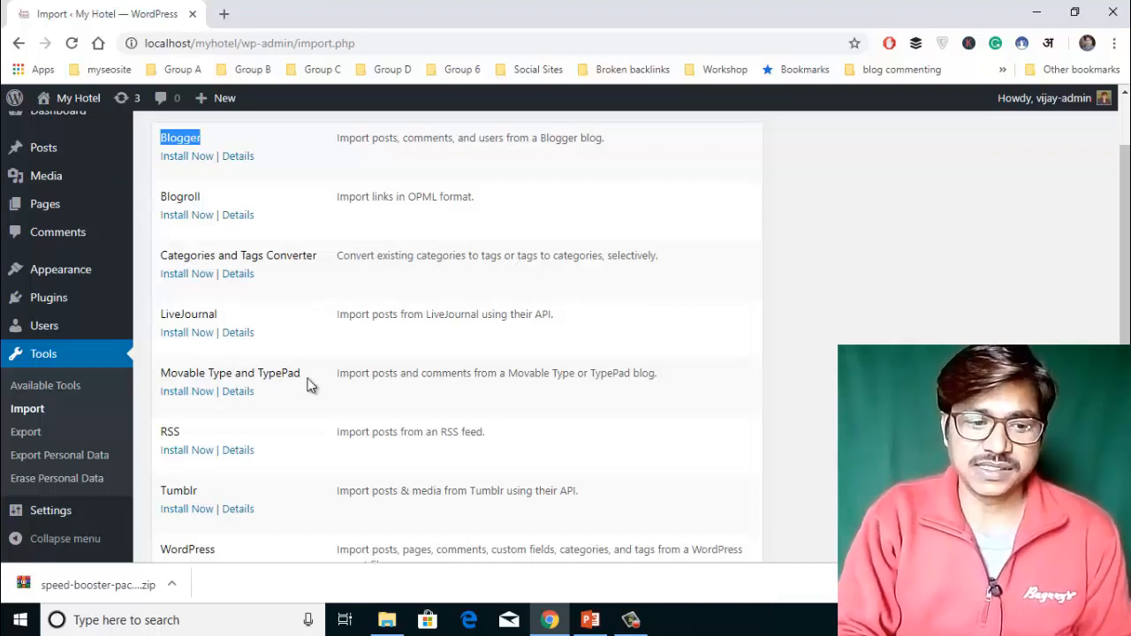
pyautogui.scroll(-1, 309, 383)
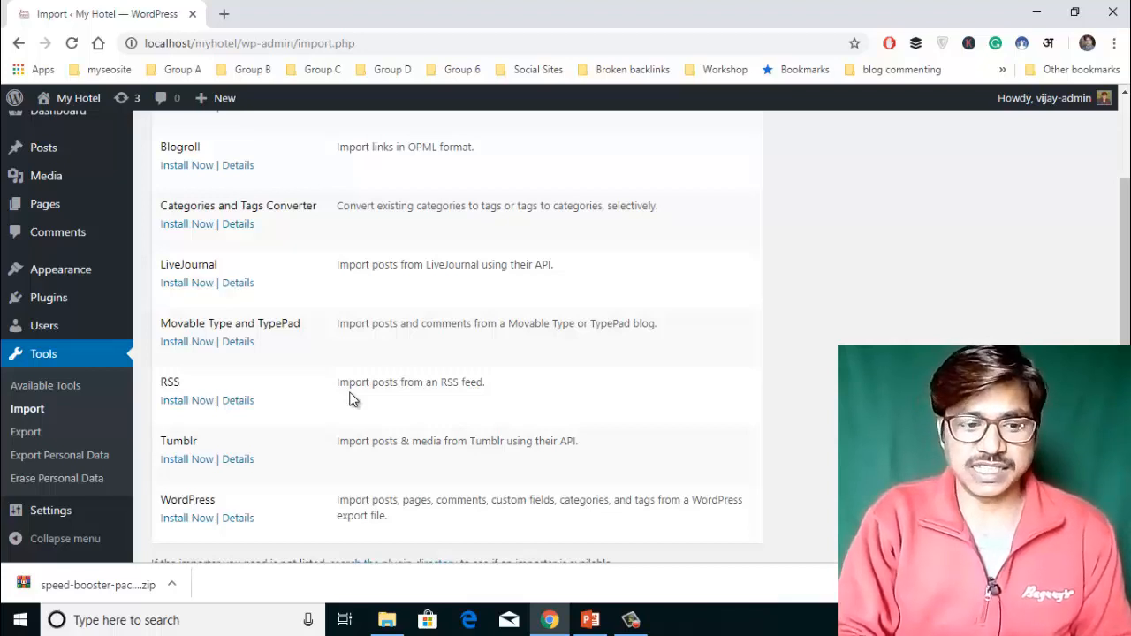
pyautogui.scroll(-1, 350, 399)
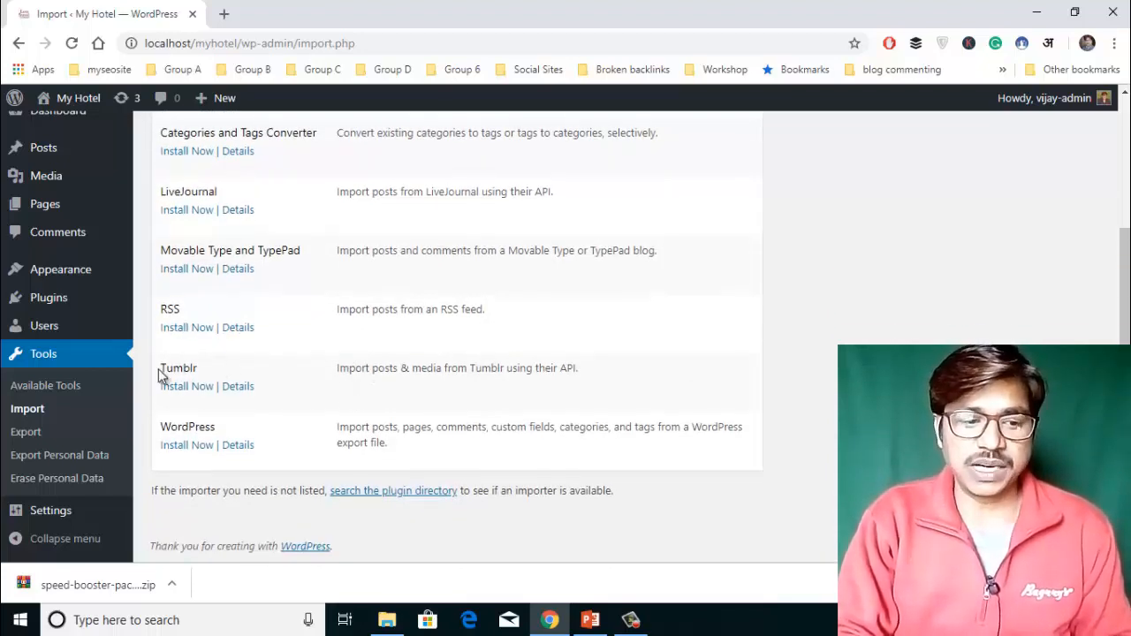
pyautogui.doubleClick(191, 367)
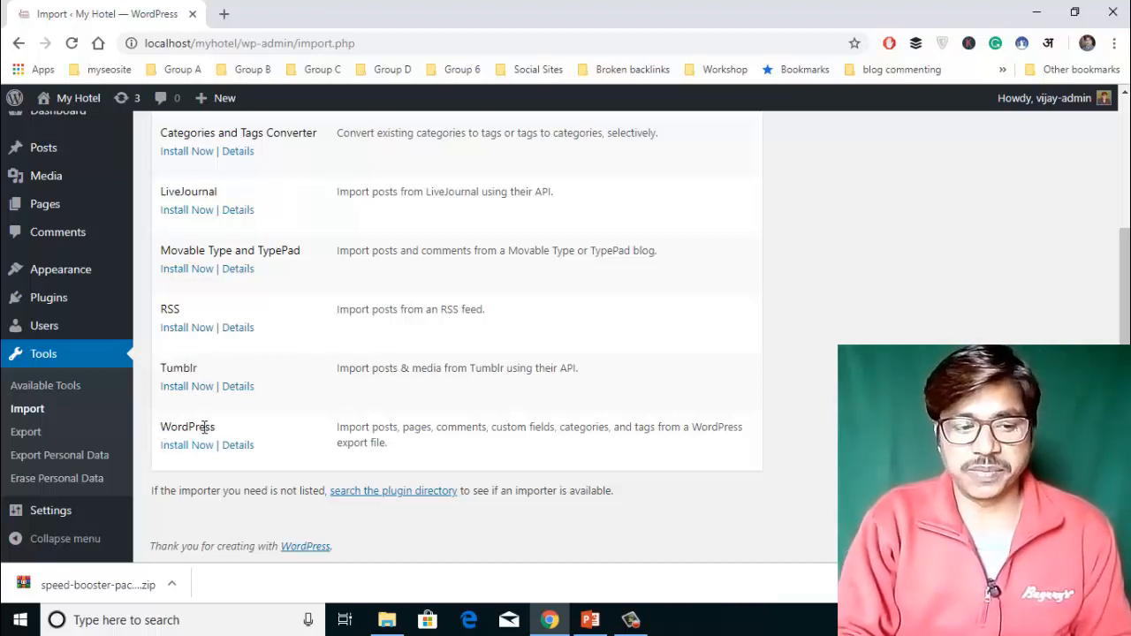
pyautogui.doubleClick(205, 427)
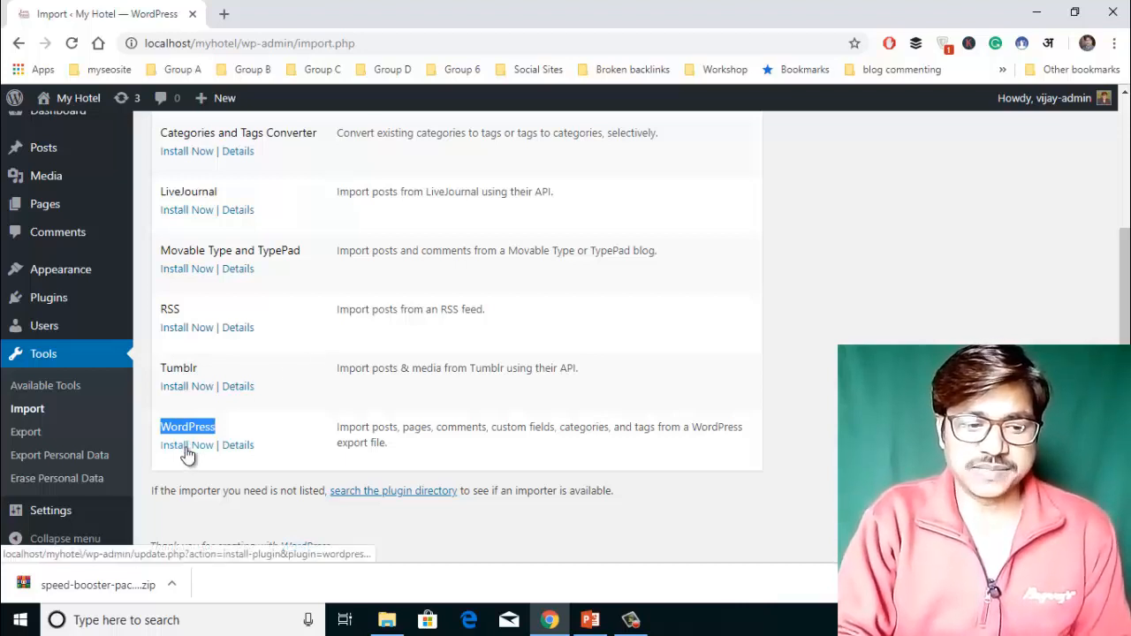
# Install and launch the WordPress importer, dismiss its file picker, and go to Tools > Export.
pyautogui.click(187, 445)
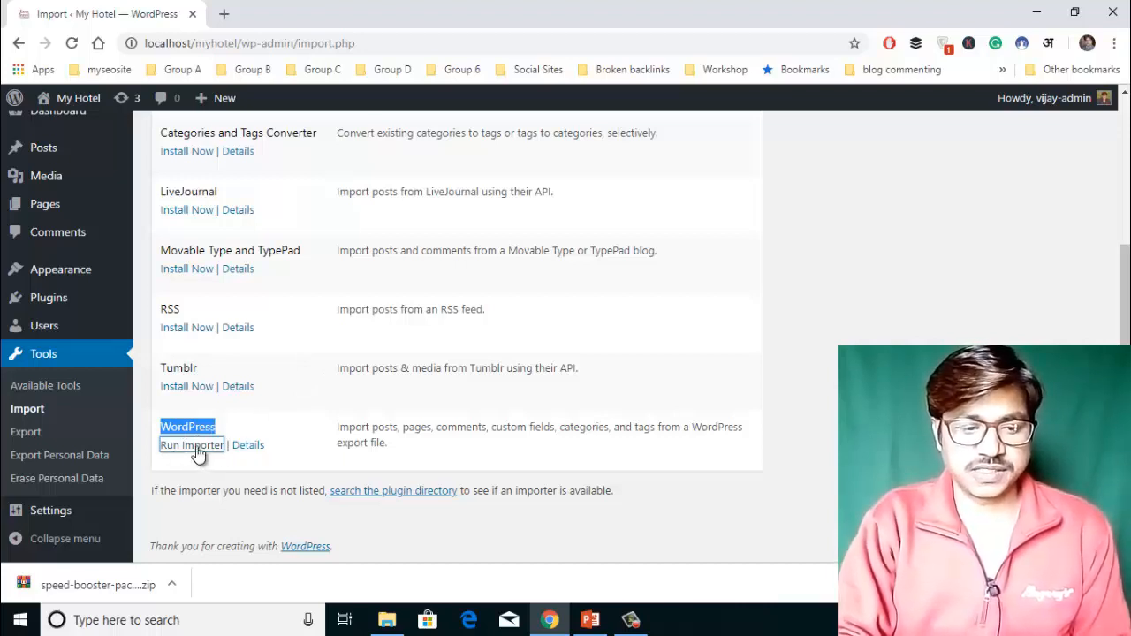
pyautogui.click(198, 453)
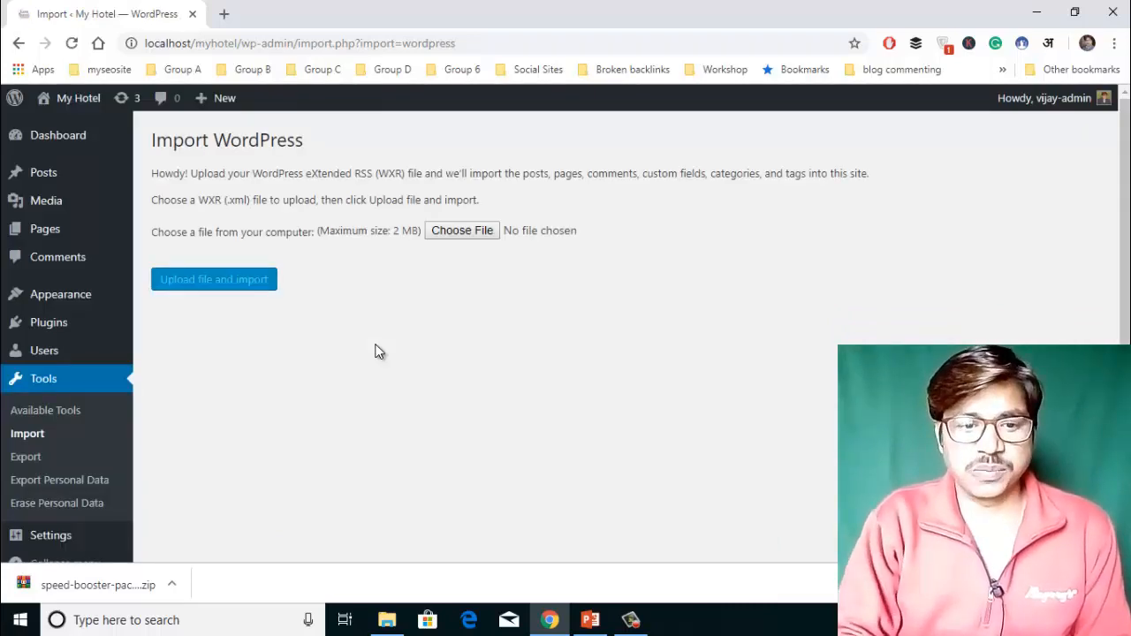
pyautogui.click(465, 231)
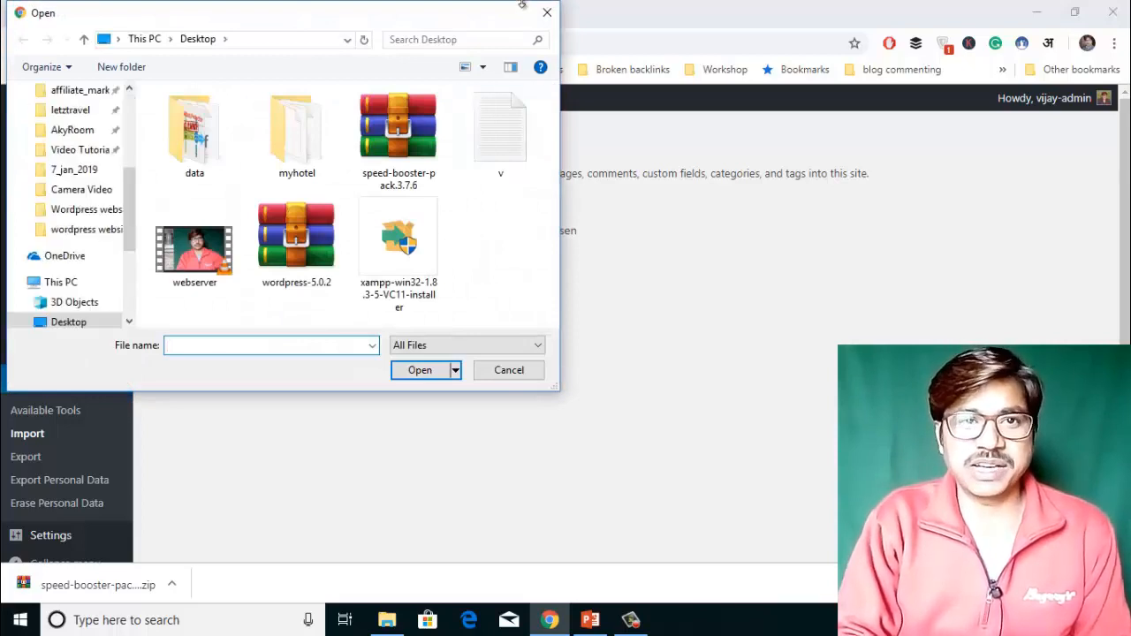
pyautogui.click(549, 13)
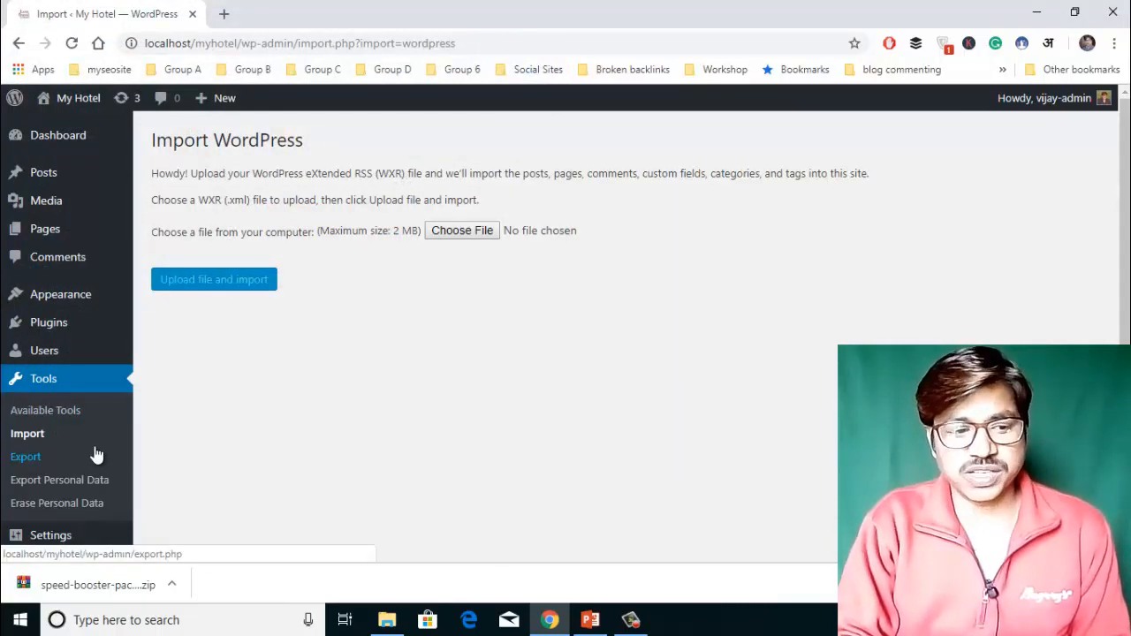
pyautogui.click(26, 457)
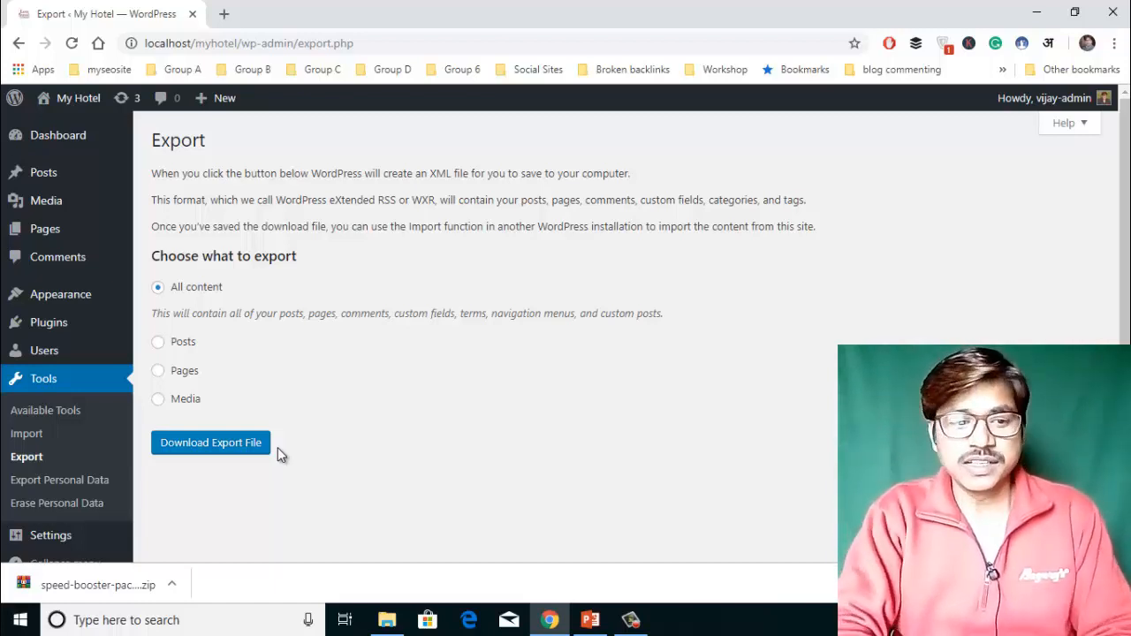
# Select Posts under Choose what to export on the Export page.
pyautogui.click(159, 345)
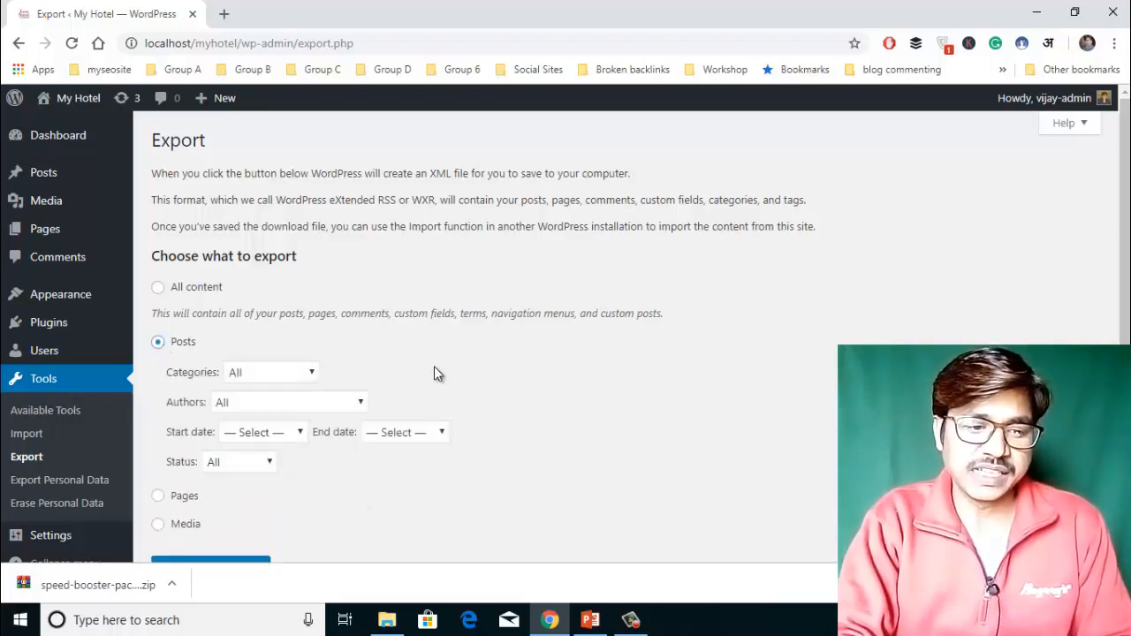
# Leave the Categories, Authors, Status and Start date filters at their default All.
pyautogui.scroll(-1, 434, 372)
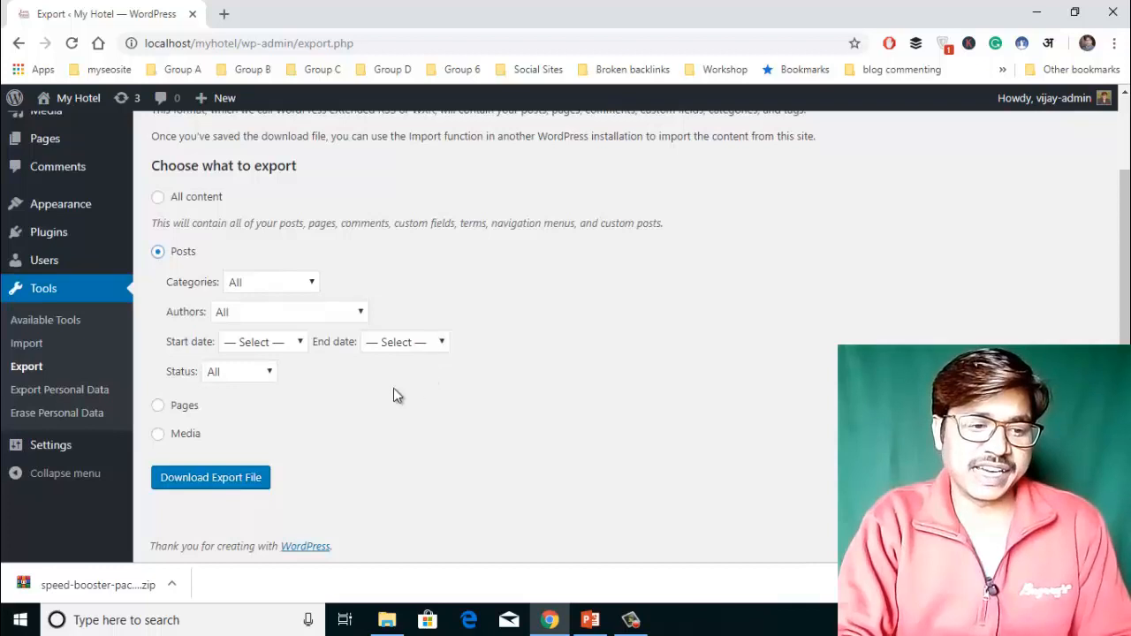
pyautogui.click(256, 377)
pyautogui.click(255, 377)
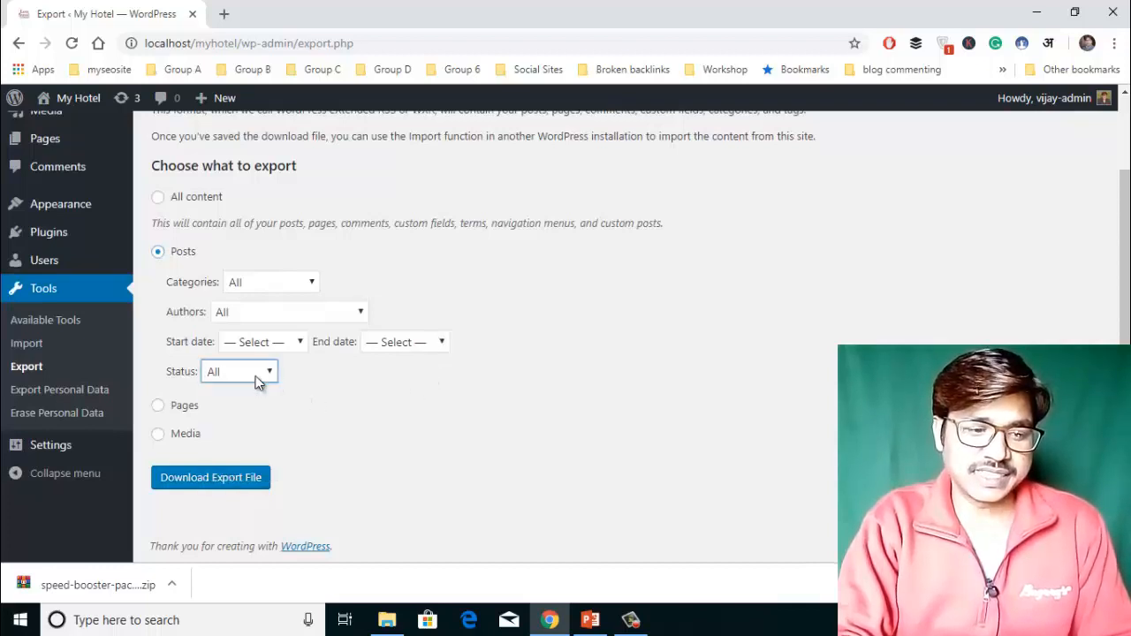
pyautogui.click(271, 283)
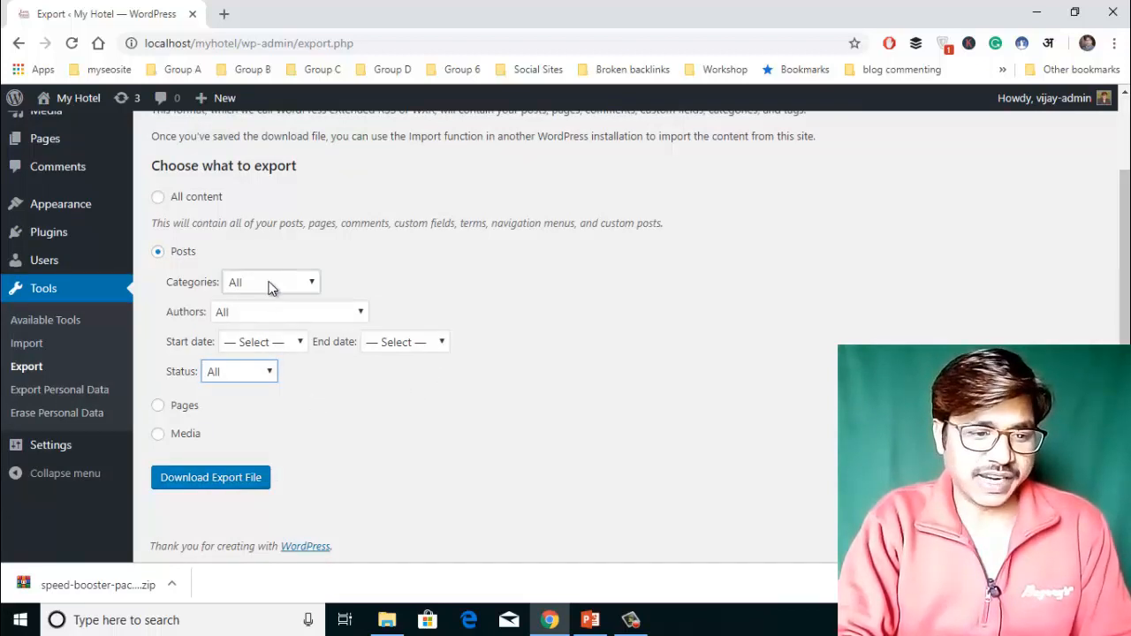
pyautogui.click(270, 284)
pyautogui.click(271, 320)
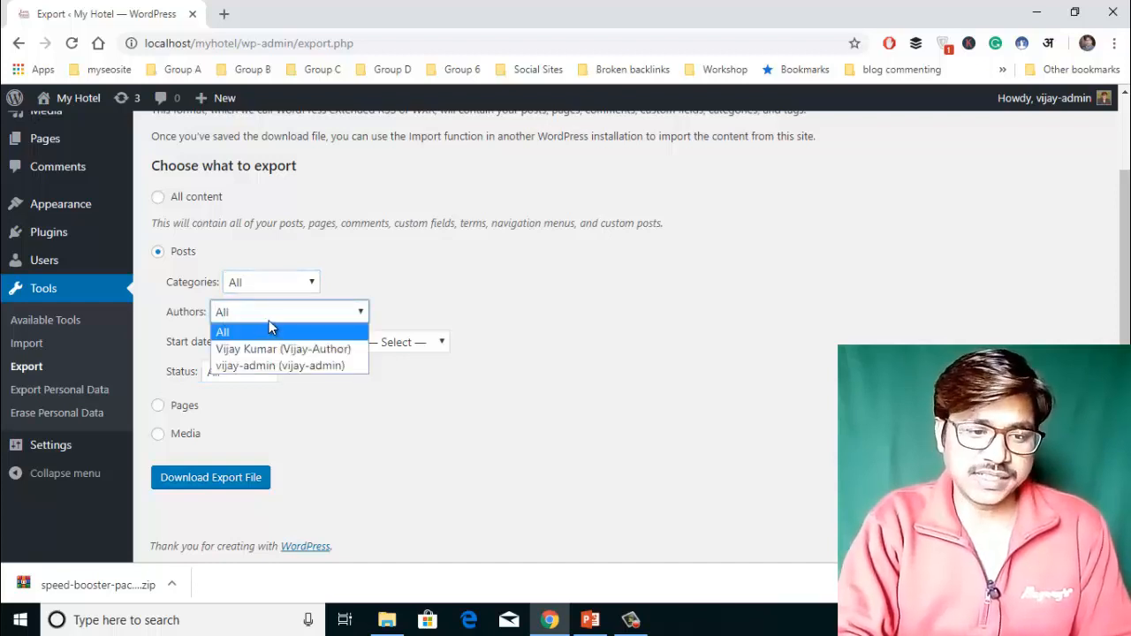
pyautogui.click(270, 319)
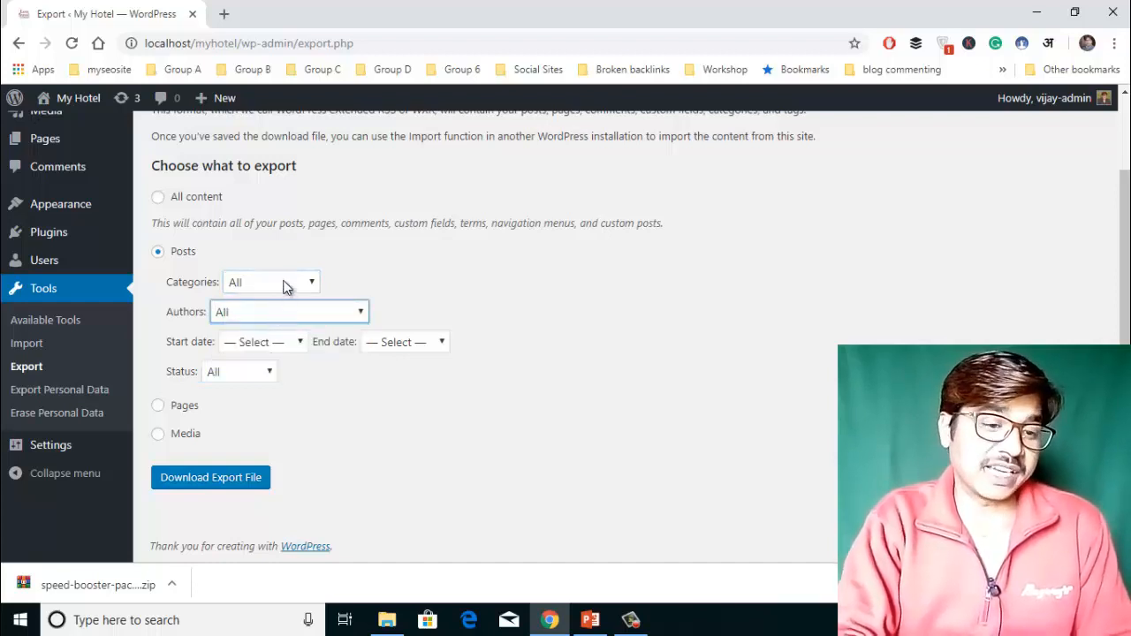
pyautogui.click(284, 286)
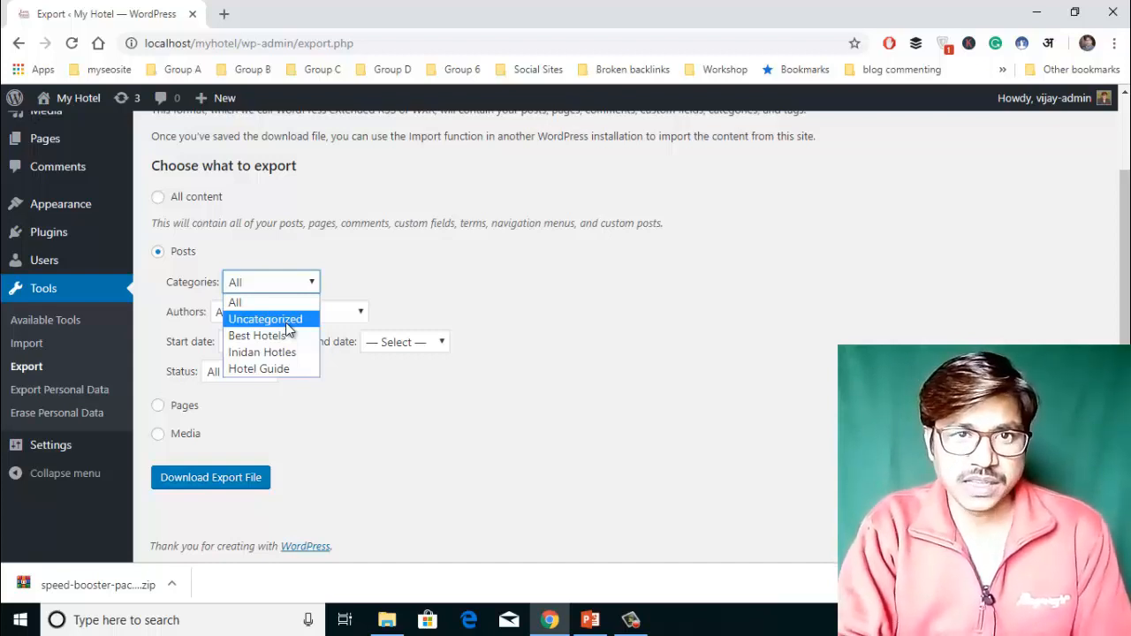
pyautogui.click(394, 269)
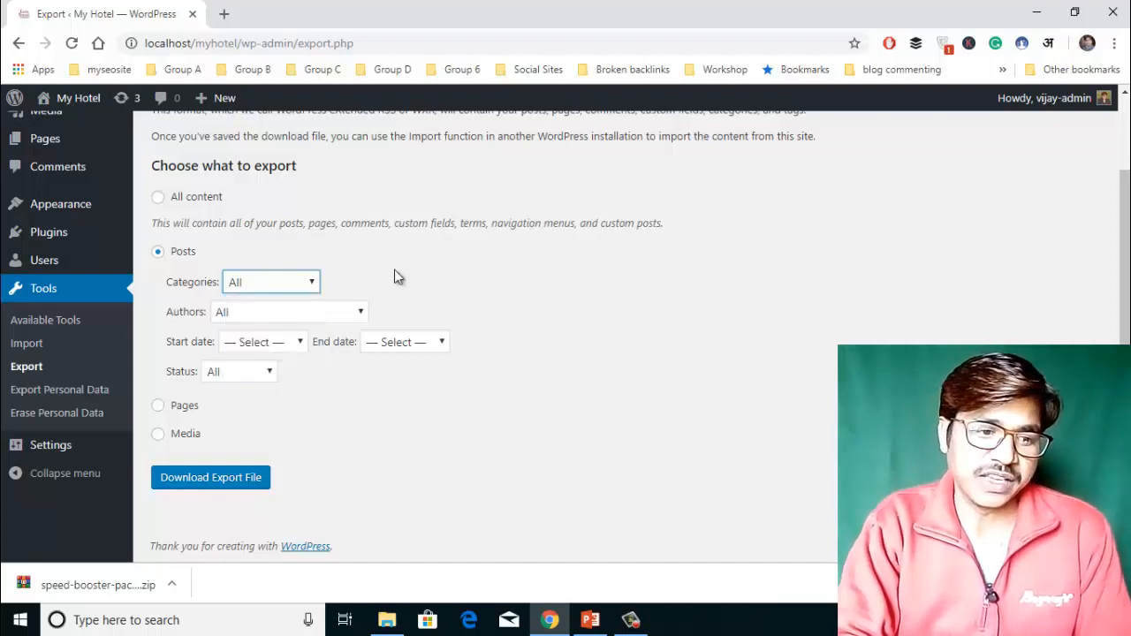
pyautogui.click(394, 270)
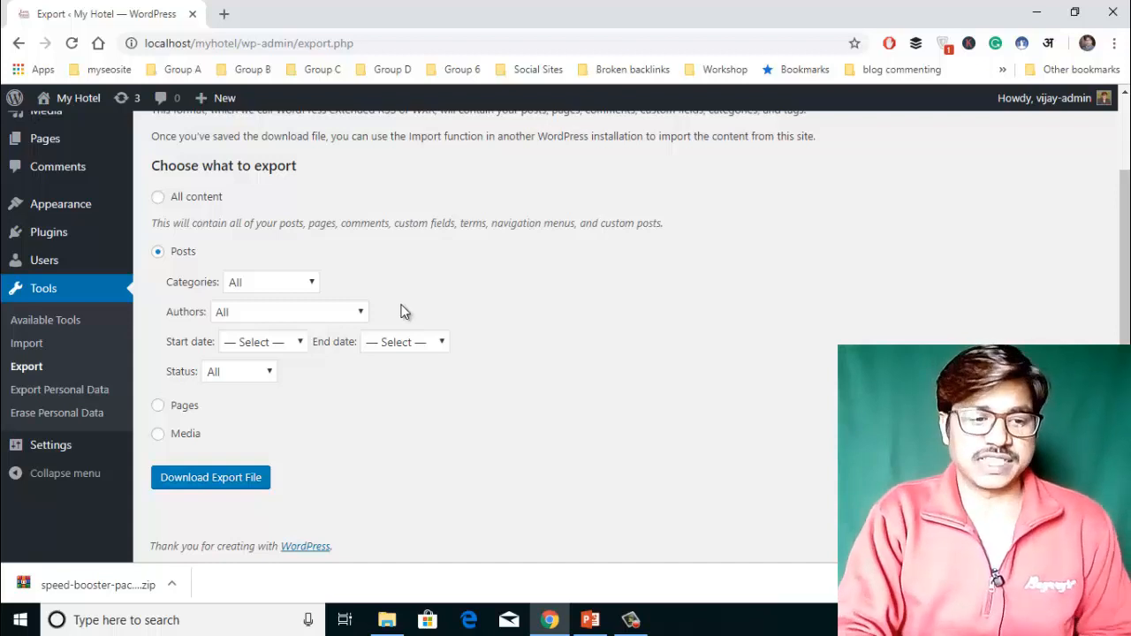
pyautogui.click(323, 316)
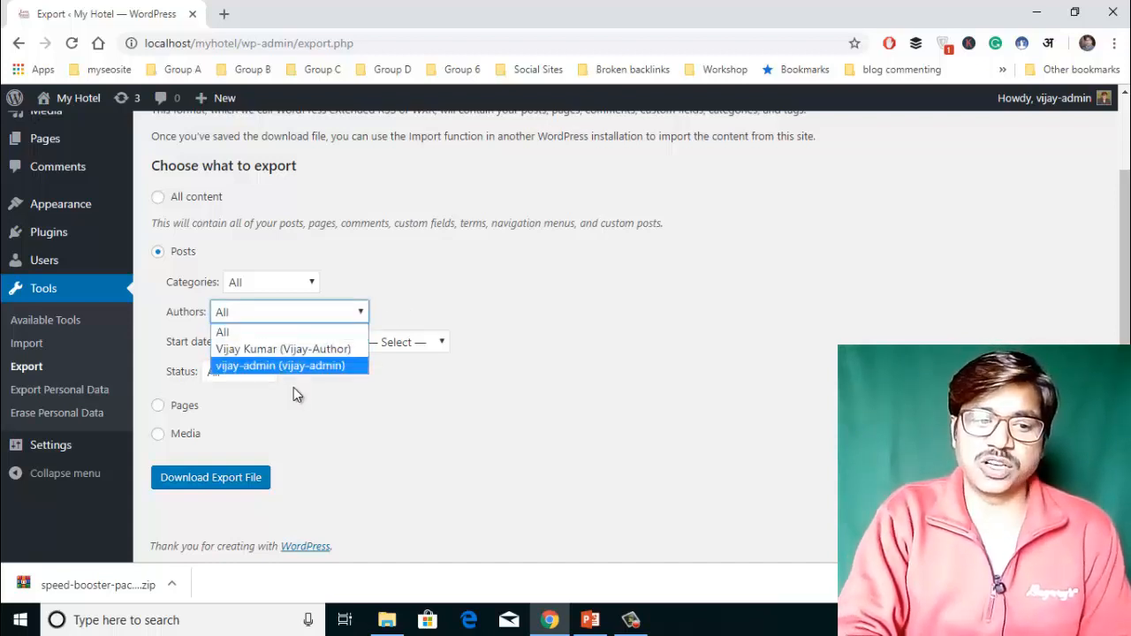
pyautogui.click(434, 274)
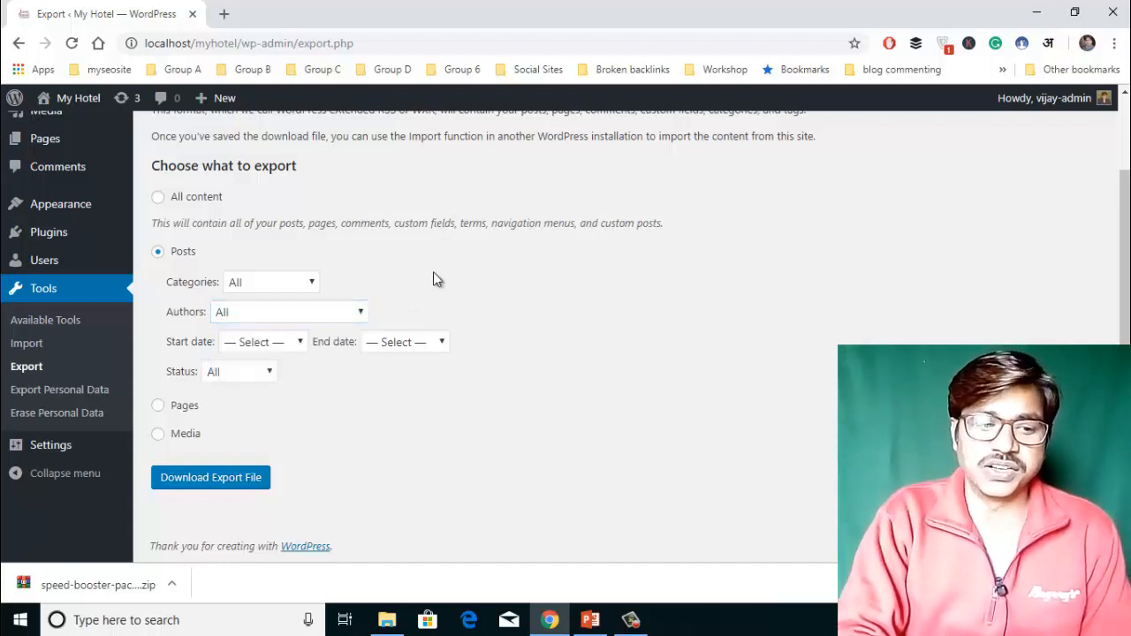
pyautogui.click(277, 343)
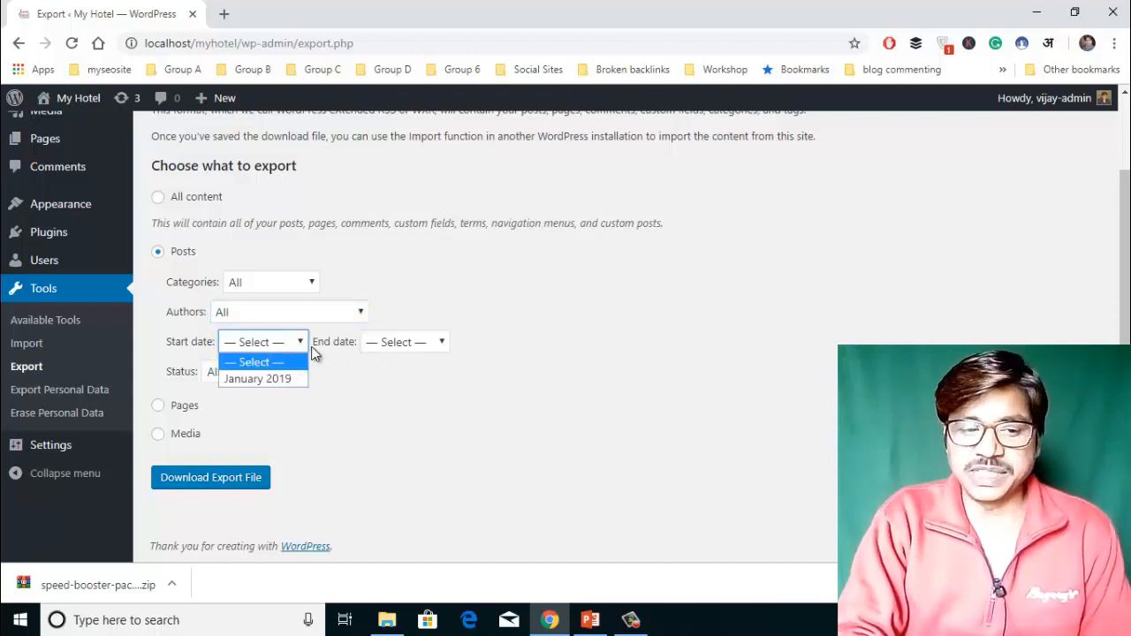
pyautogui.click(394, 399)
pyautogui.click(393, 398)
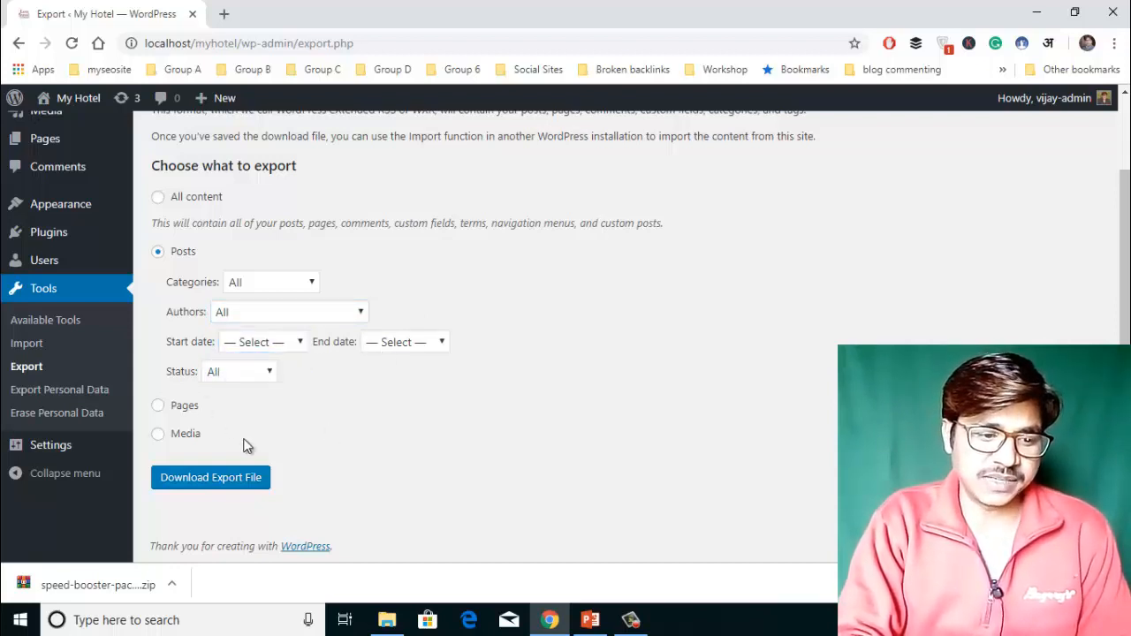
# Download the posts export to the Desktop as myhotel.wordpress.2019-01-11 and show the desktop.
pyautogui.click(212, 482)
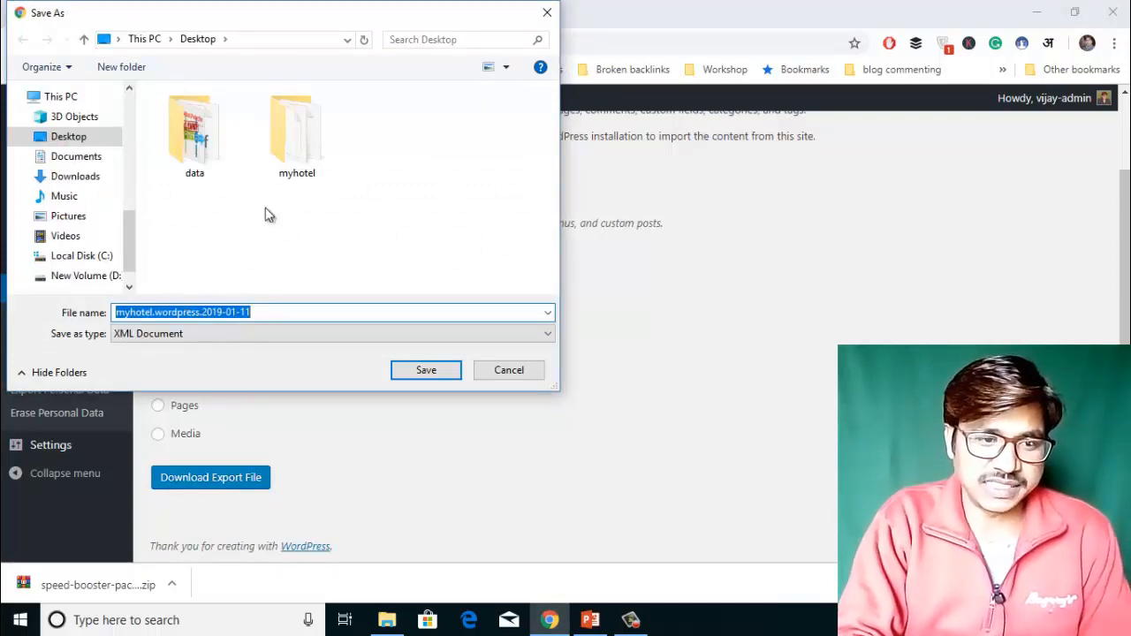
pyautogui.click(436, 371)
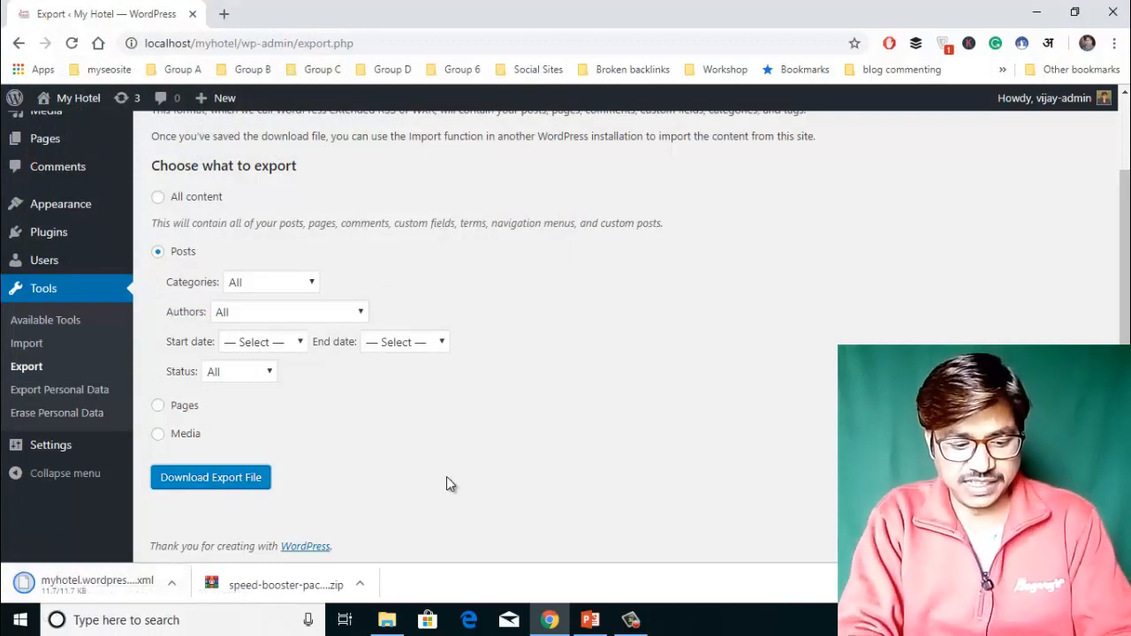
pyautogui.press('super+d')
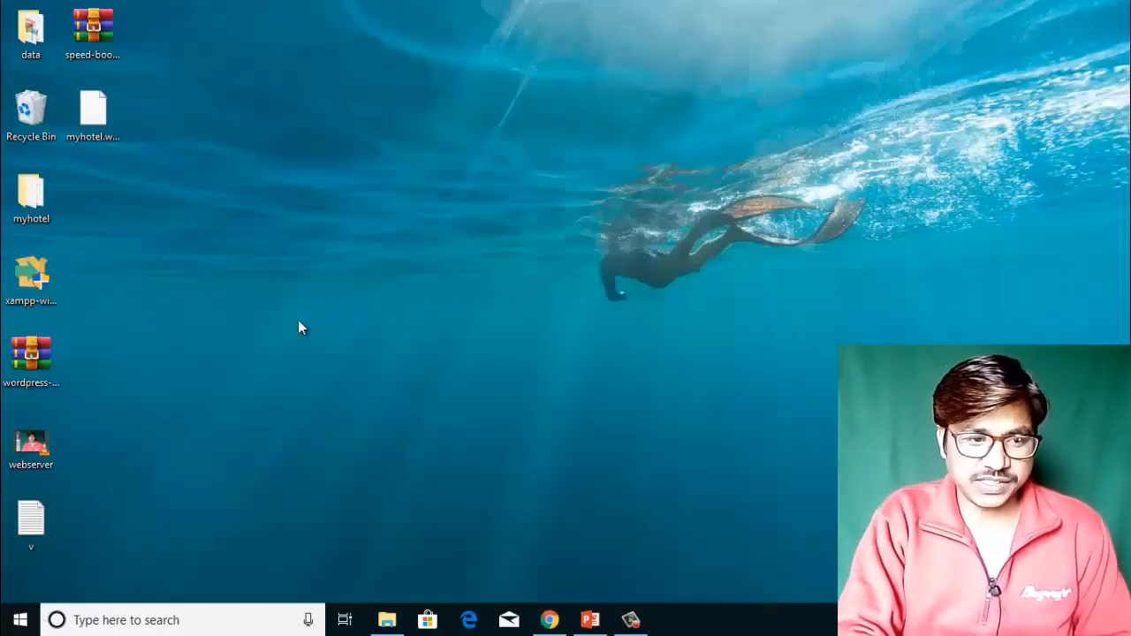
# Open myhotel.wordpress.2019-01-11.xml from the desktop using Edit with Notepad++.
pyautogui.doubleClick(94, 124)
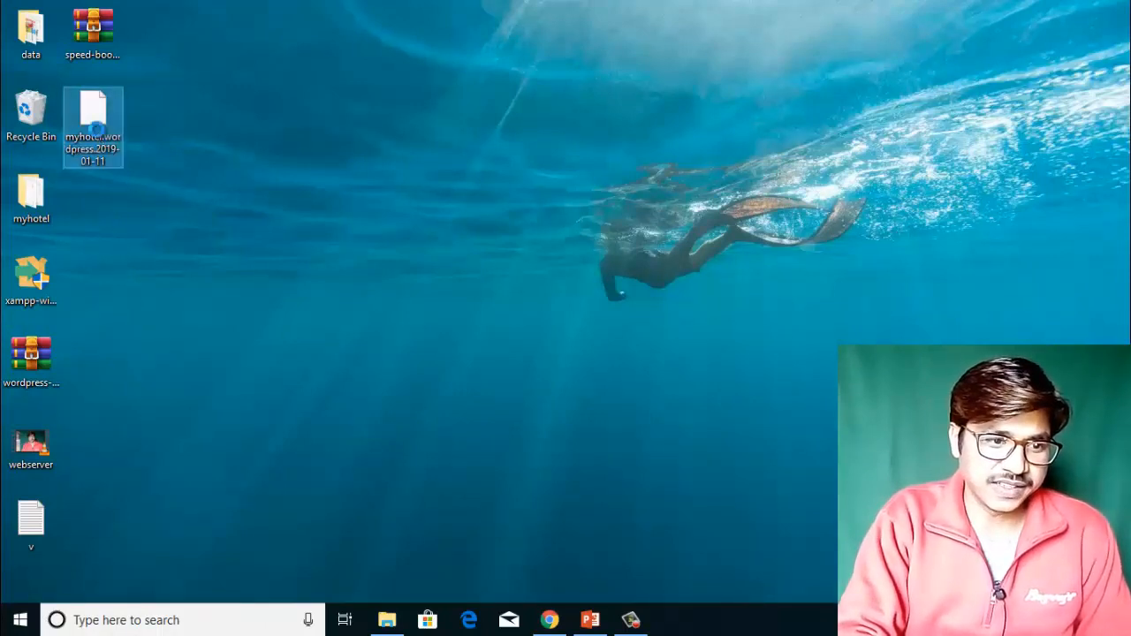
pyautogui.rightClick(99, 132)
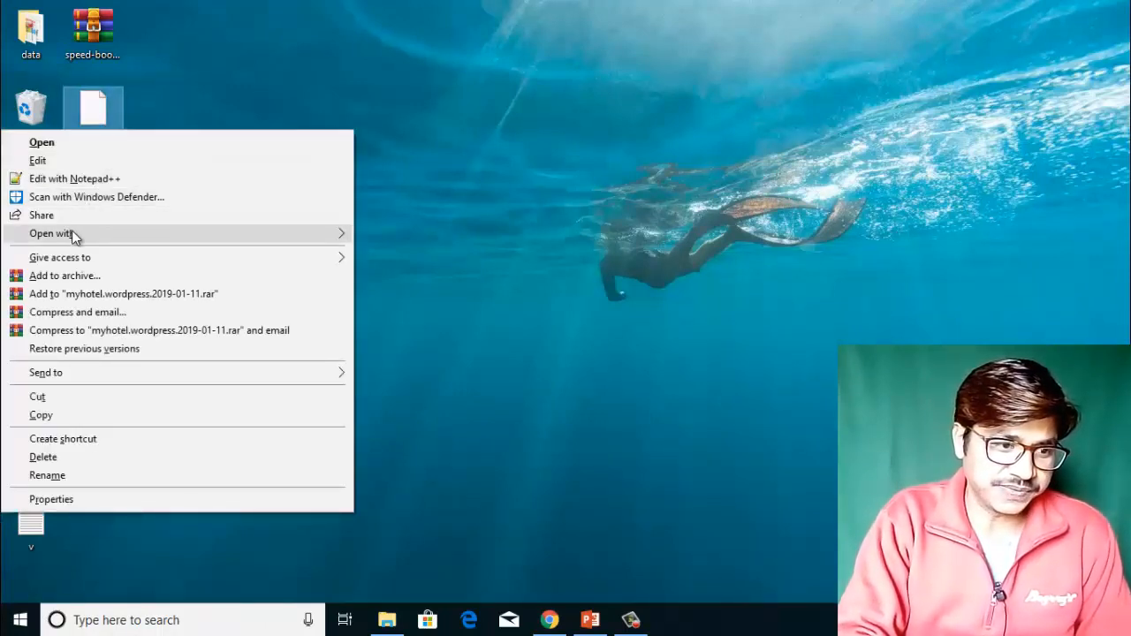
pyautogui.click(80, 180)
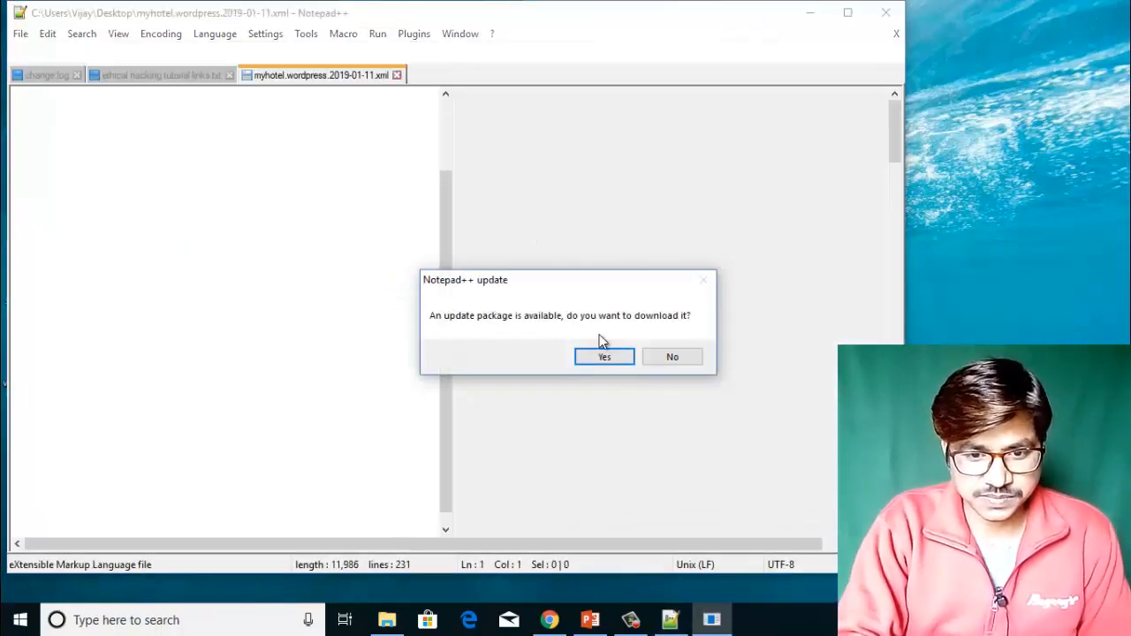
# Decline the Notepad++ update, scroll through the exported posts XML, and close Notepad++.
pyautogui.click(669, 358)
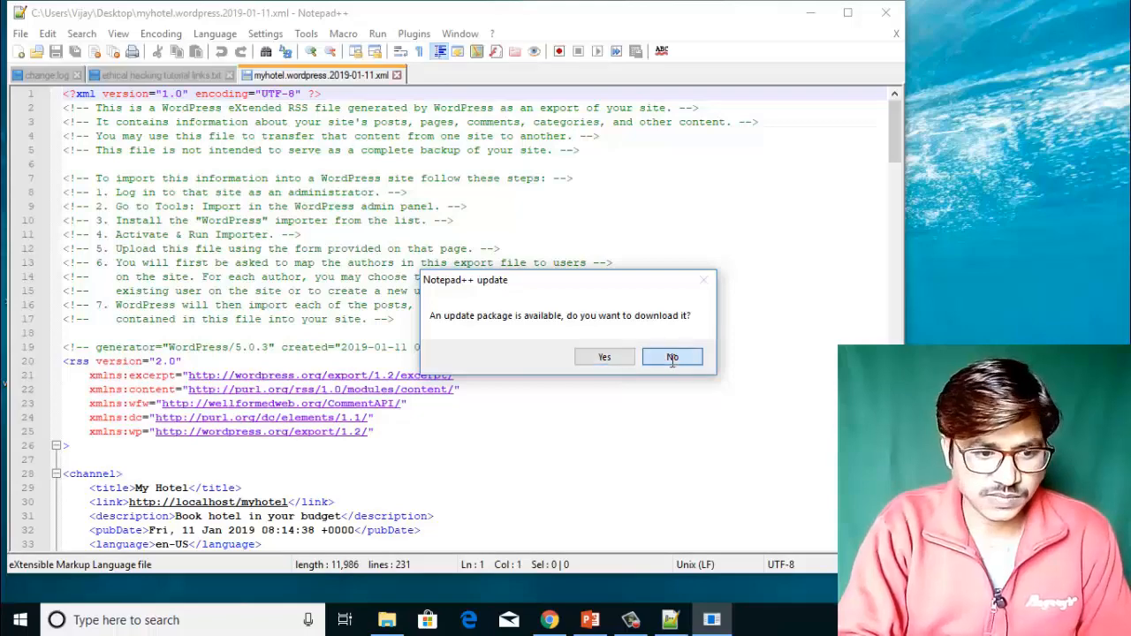
pyautogui.scroll(-2, 554, 308)
pyautogui.scroll(-4, 554, 309)
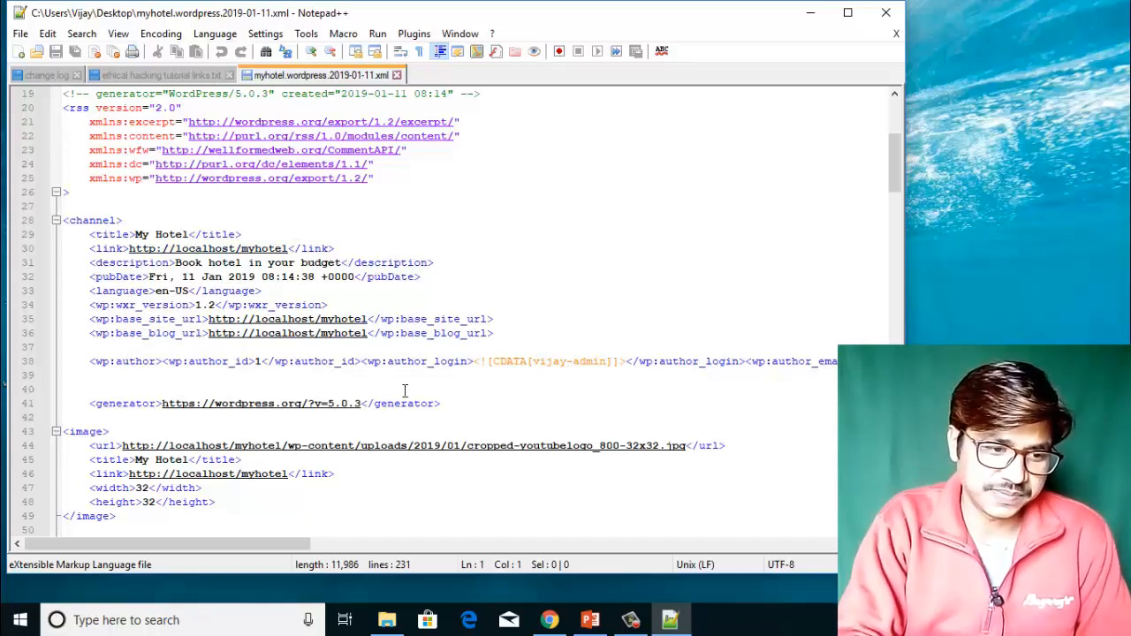
pyautogui.scroll(-3, 417, 392)
pyautogui.scroll(-11, 417, 392)
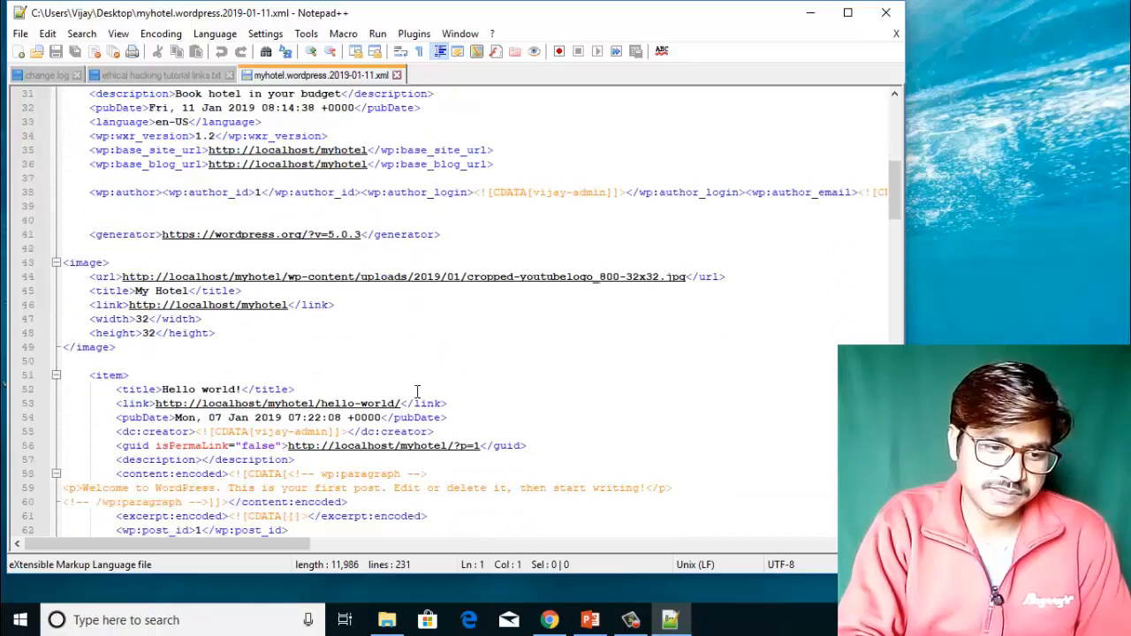
pyautogui.scroll(-11, 417, 391)
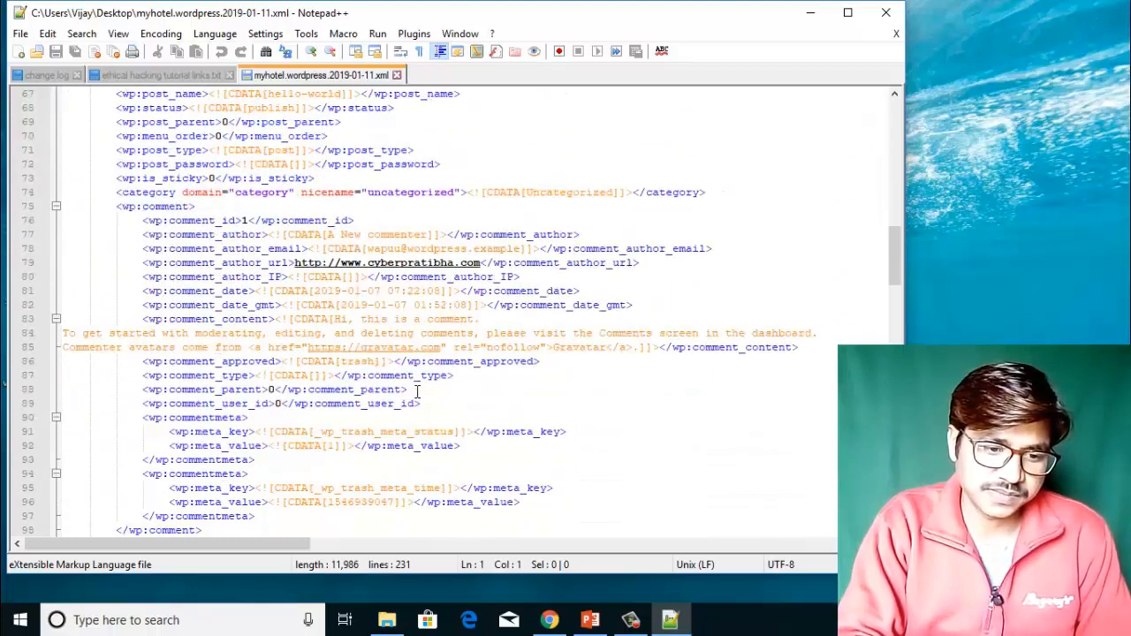
pyautogui.scroll(-9, 417, 392)
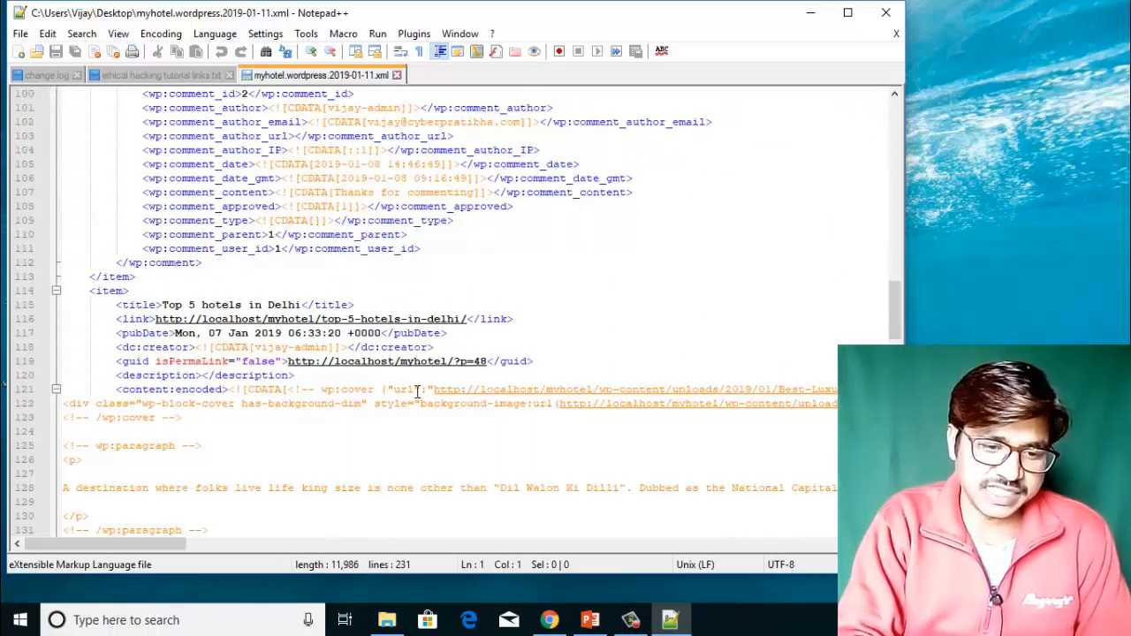
pyautogui.scroll(-16, 417, 392)
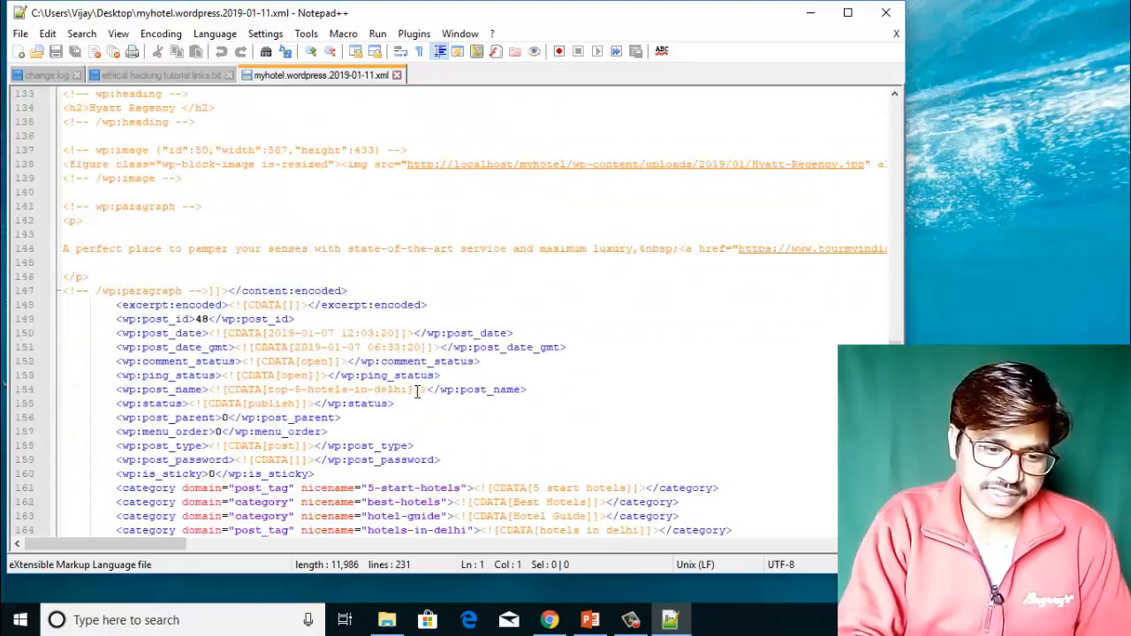
pyautogui.scroll(-10, 417, 391)
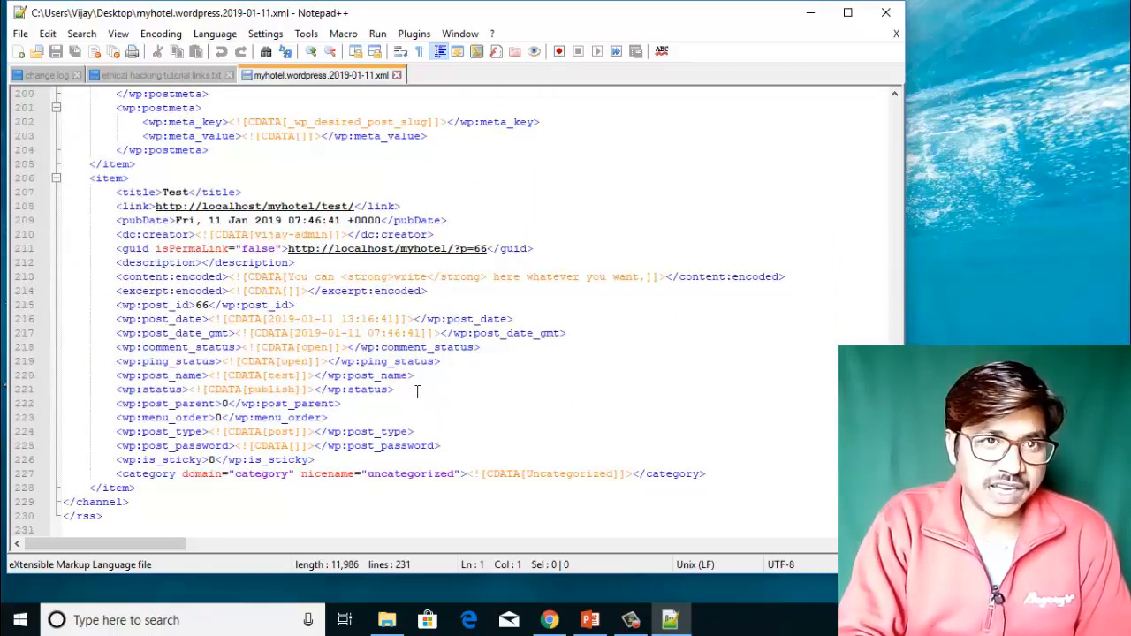
pyautogui.scroll(20, 417, 391)
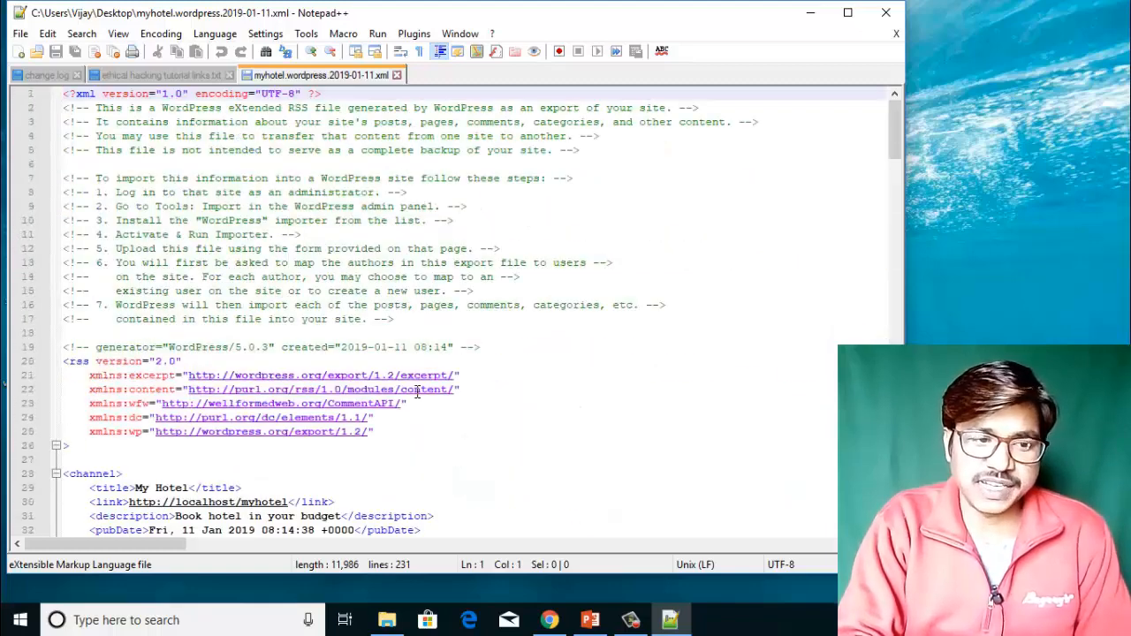
pyautogui.click(894, 21)
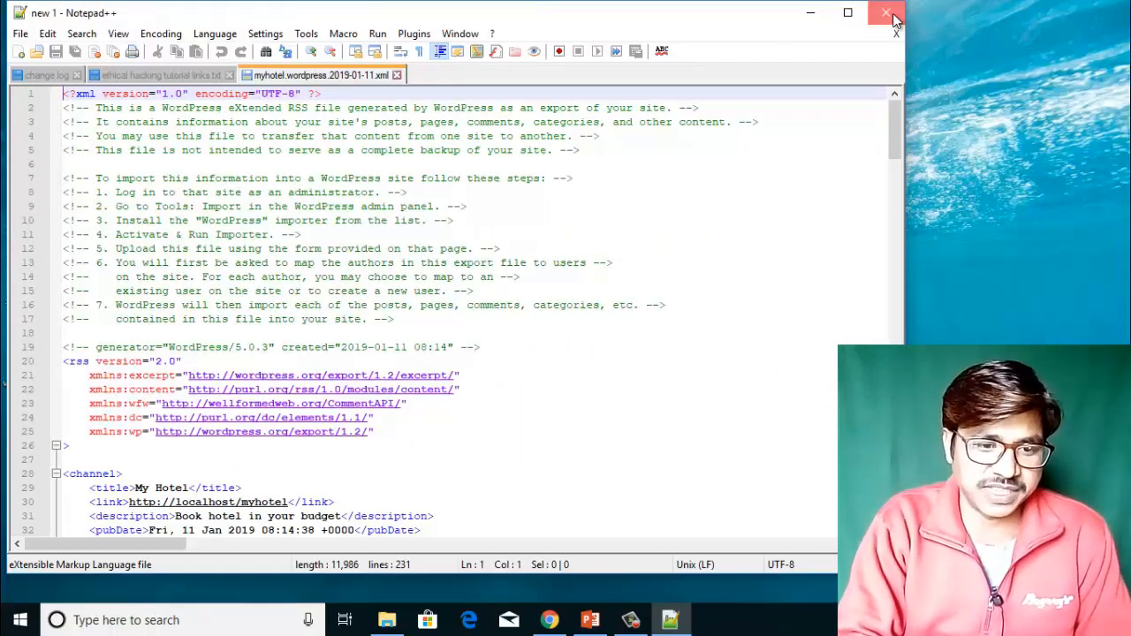
# In Posts > All Posts, select all three posts and apply Move to Trash.
pyautogui.click(550, 619)
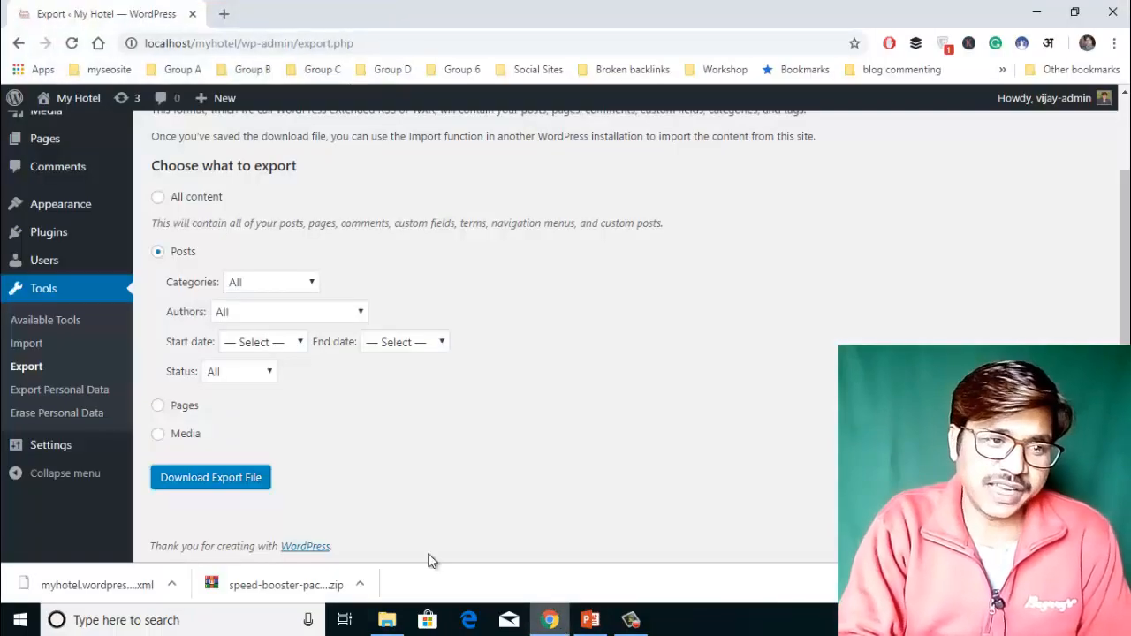
pyautogui.scroll(2, 371, 208)
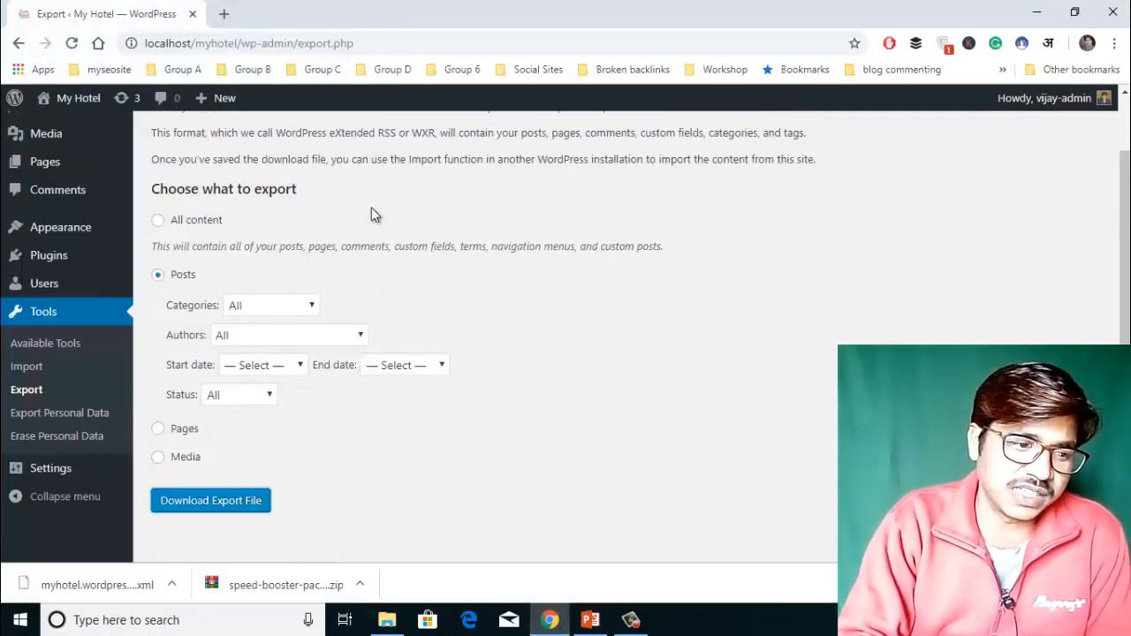
pyautogui.moveTo(43, 177)
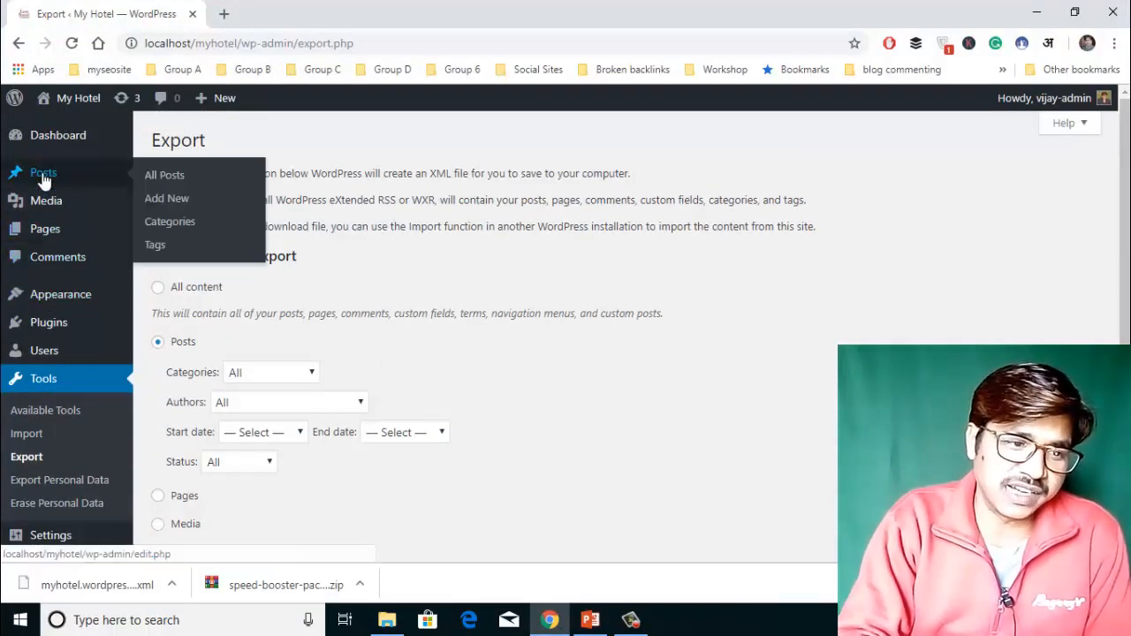
pyautogui.click(172, 176)
pyautogui.scroll(-1, 386, 229)
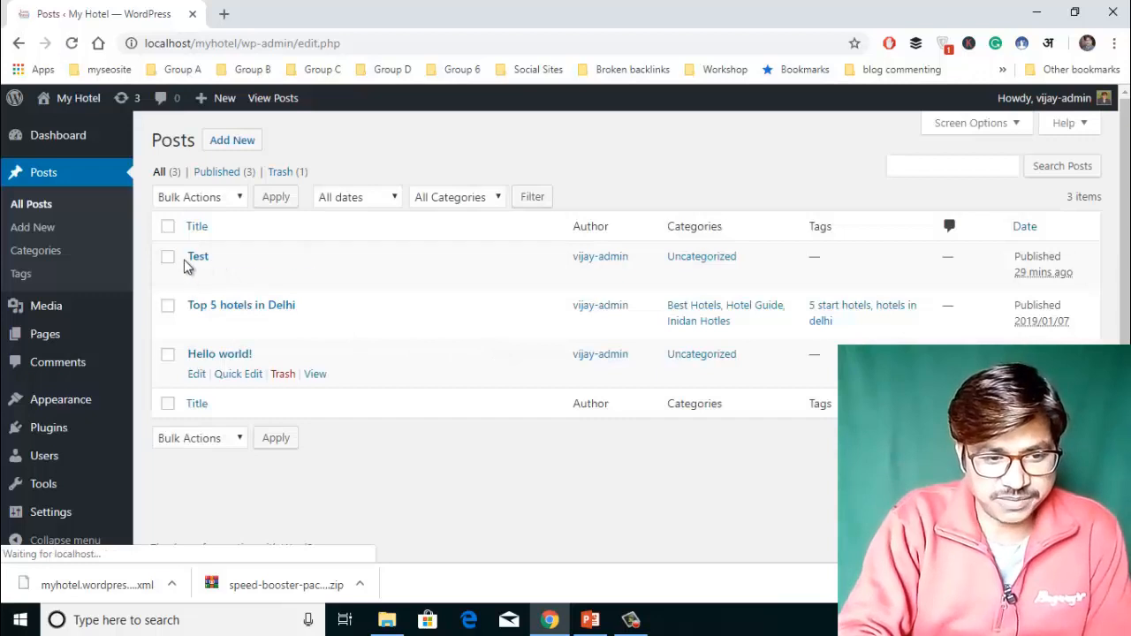
pyautogui.click(169, 227)
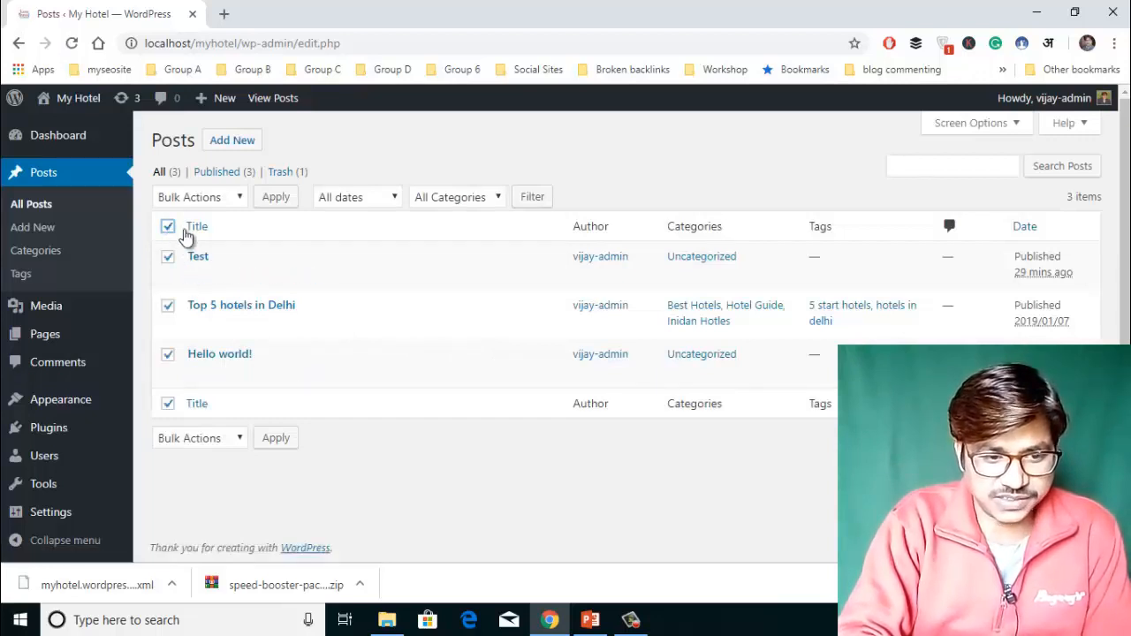
pyautogui.click(234, 196)
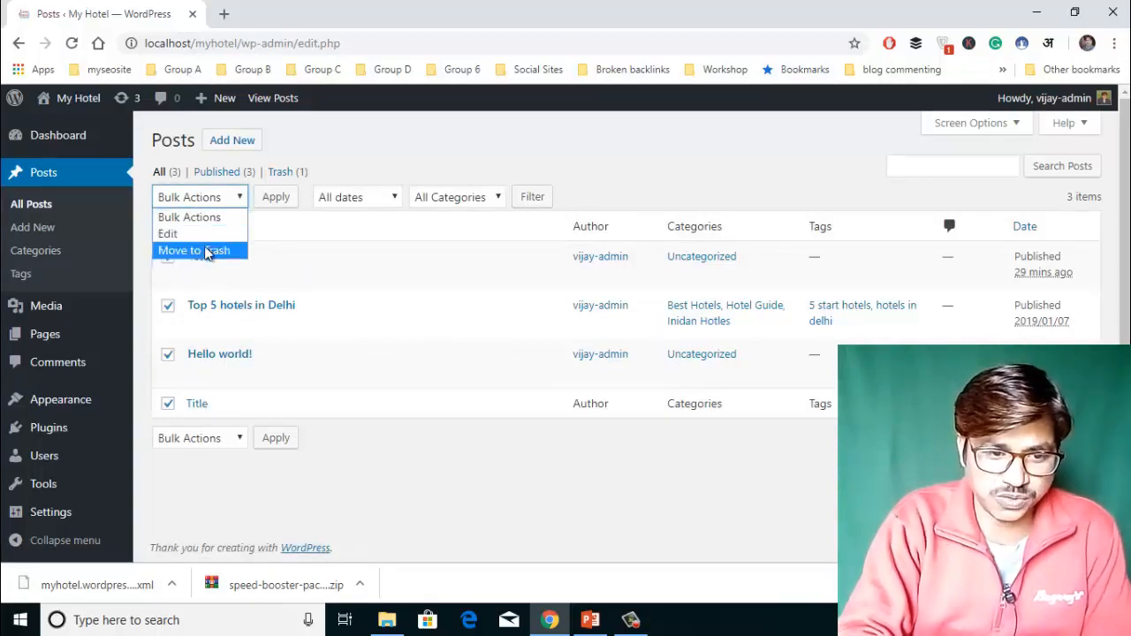
pyautogui.click(221, 250)
pyautogui.click(276, 199)
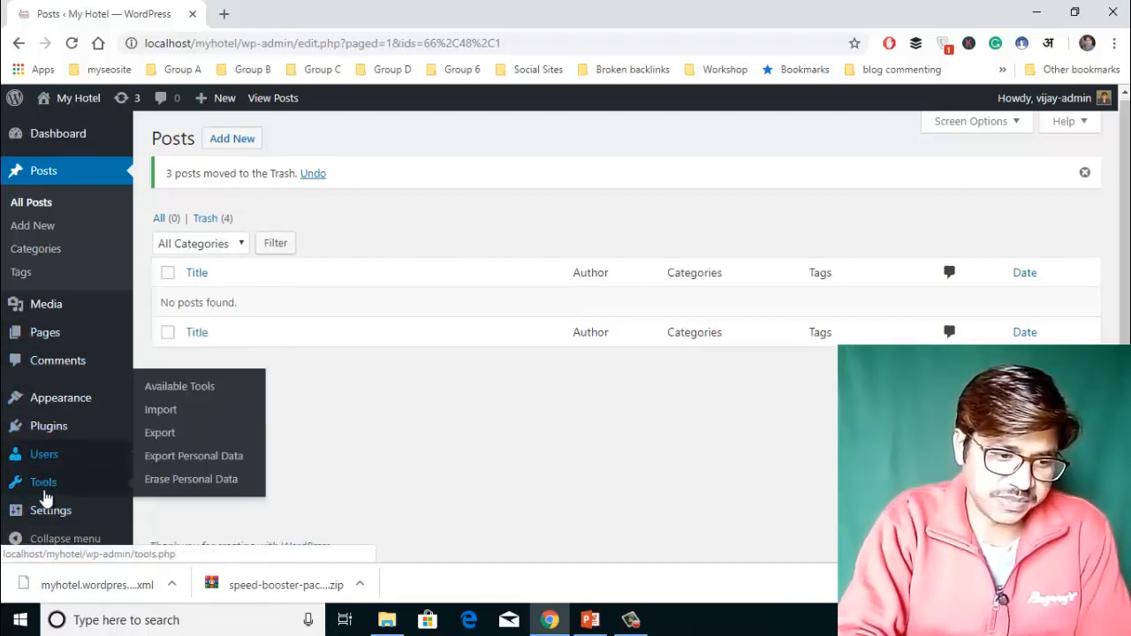
# Upload myhotel.wordpress.2019-01-11.xml through the WordPress importer on Tools > Import.
pyautogui.click(167, 414)
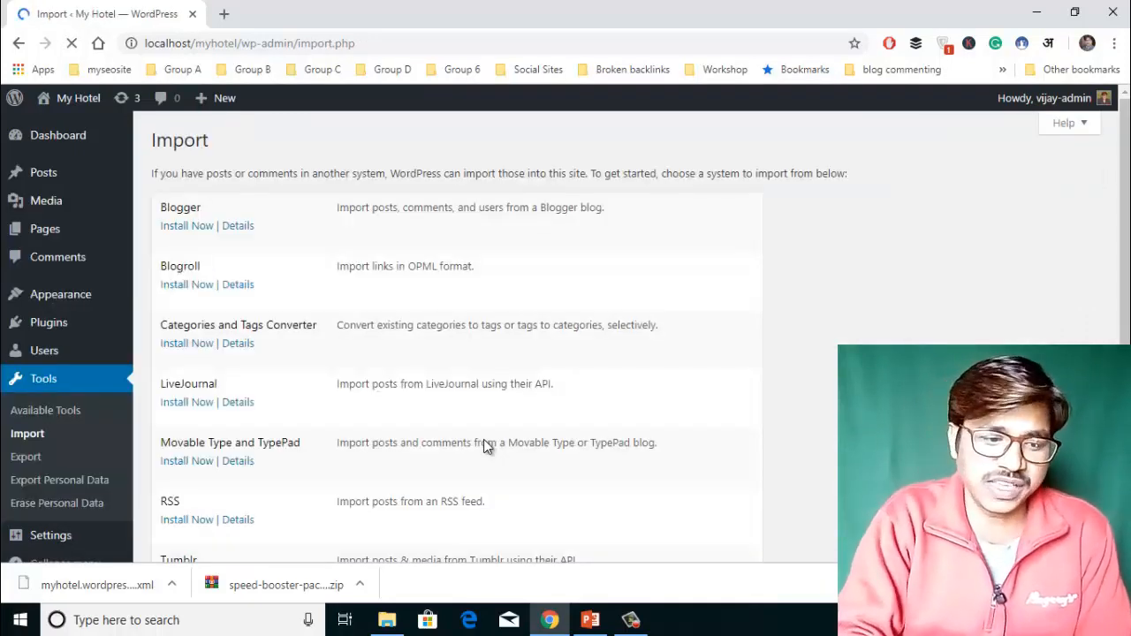
pyautogui.scroll(-2, 483, 446)
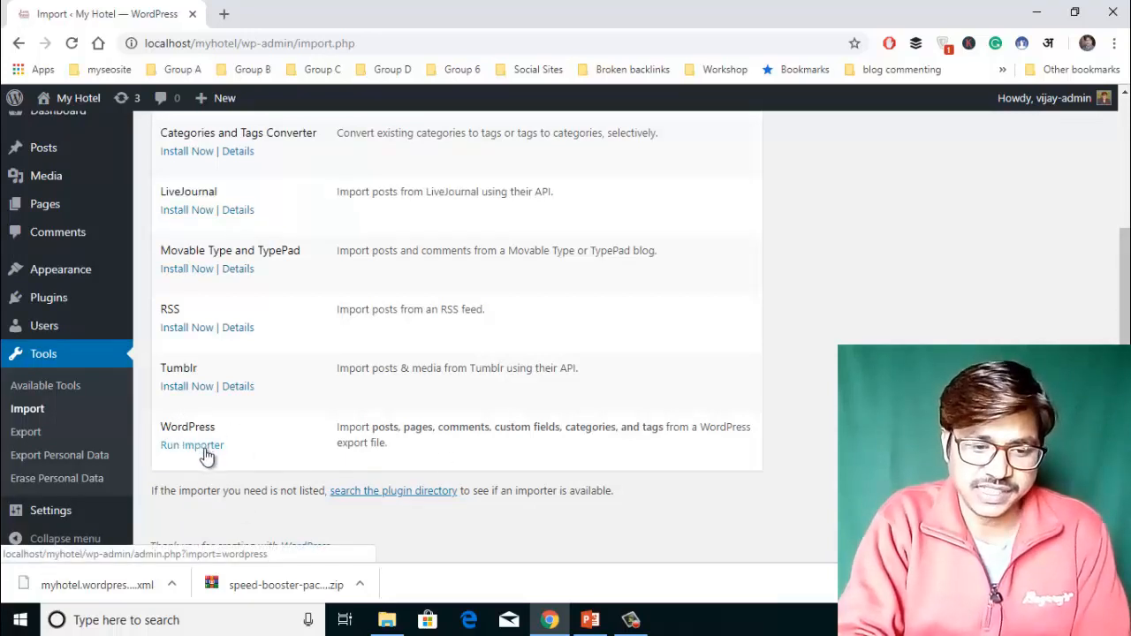
pyautogui.click(206, 452)
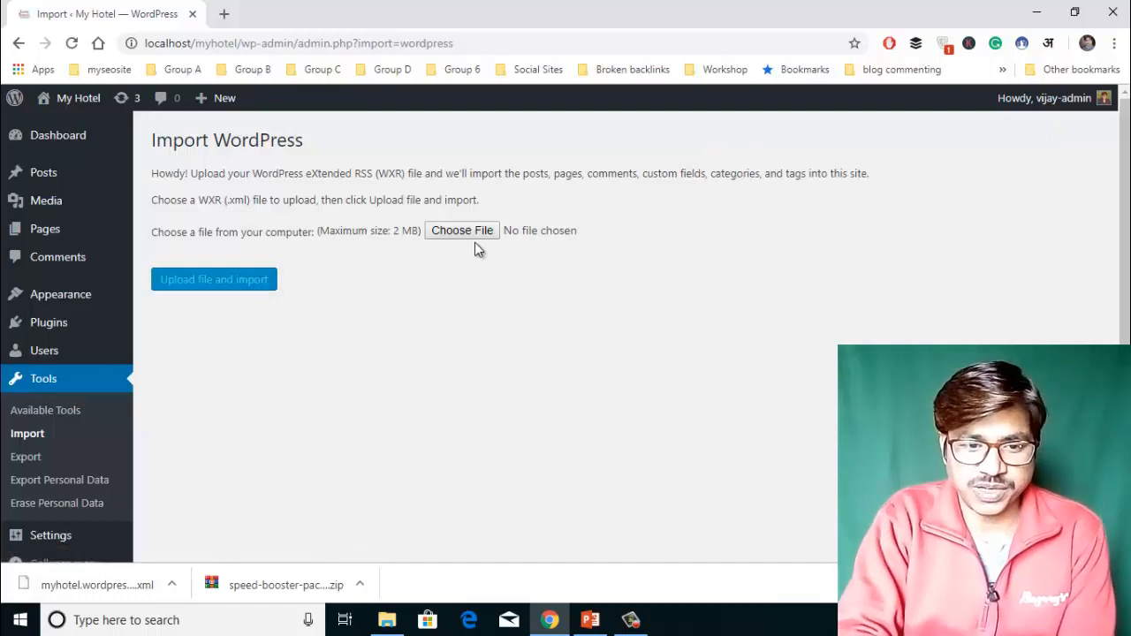
pyautogui.click(469, 233)
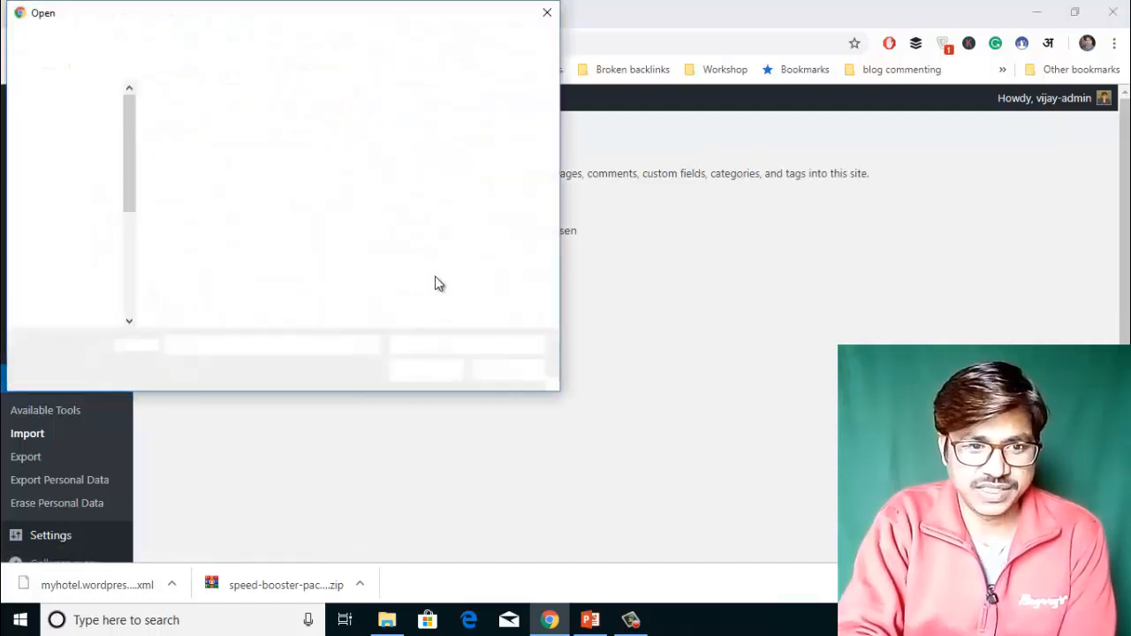
pyautogui.click(397, 156)
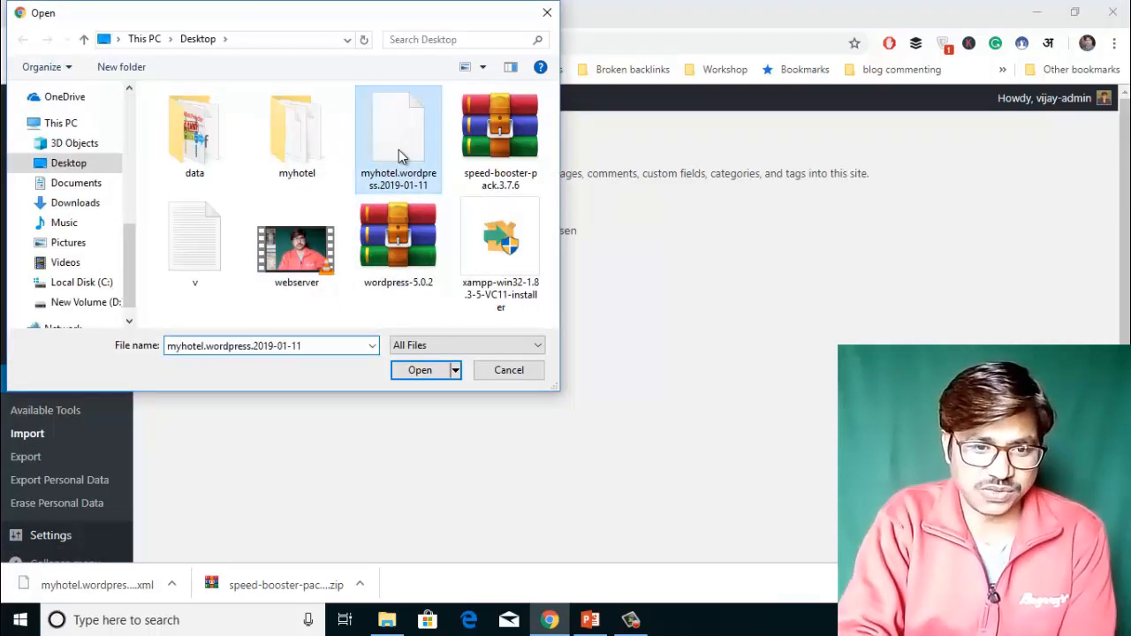
pyautogui.doubleClick(399, 150)
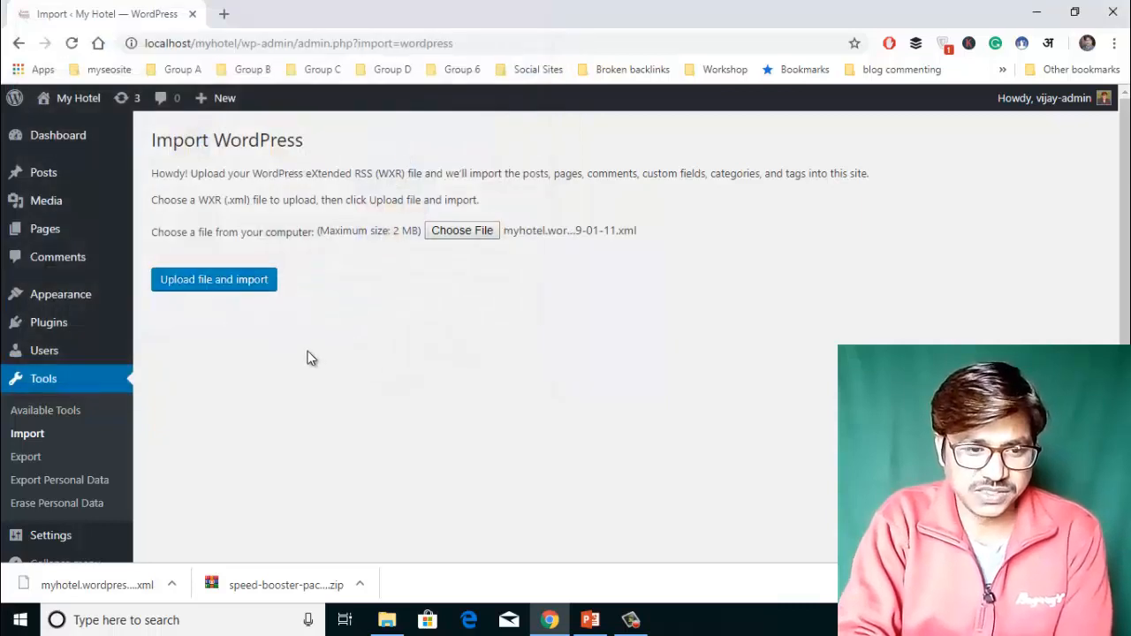
pyautogui.click(231, 280)
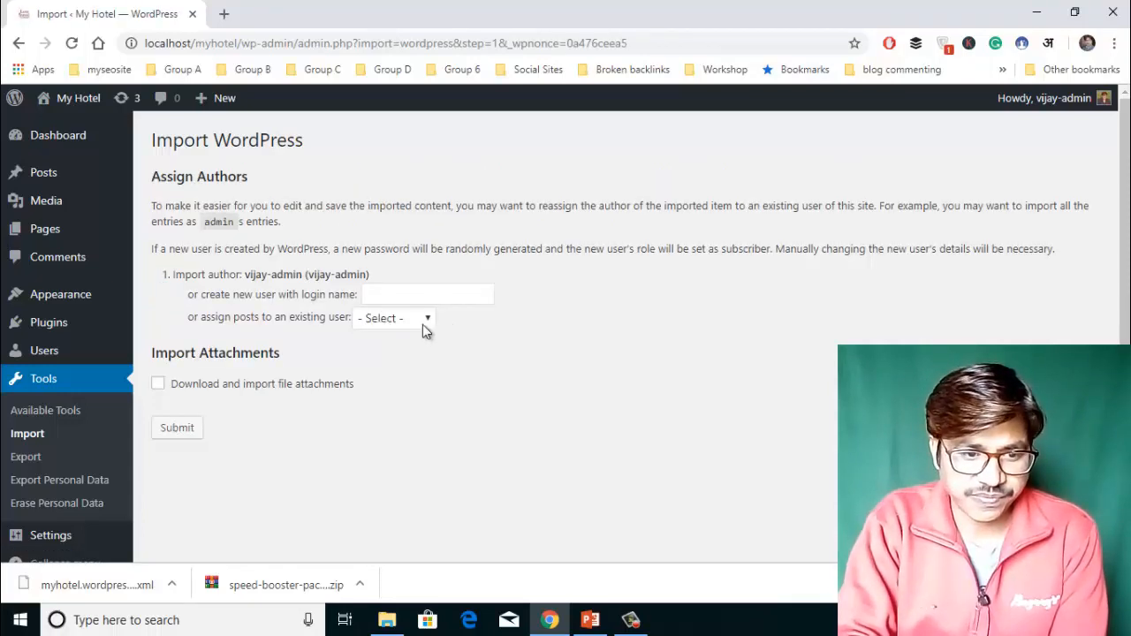
# Assign imported posts to a new user login, enable attachment downloading, and submit.
pyautogui.moveTo(191, 276); pyautogui.dragTo(374, 291)
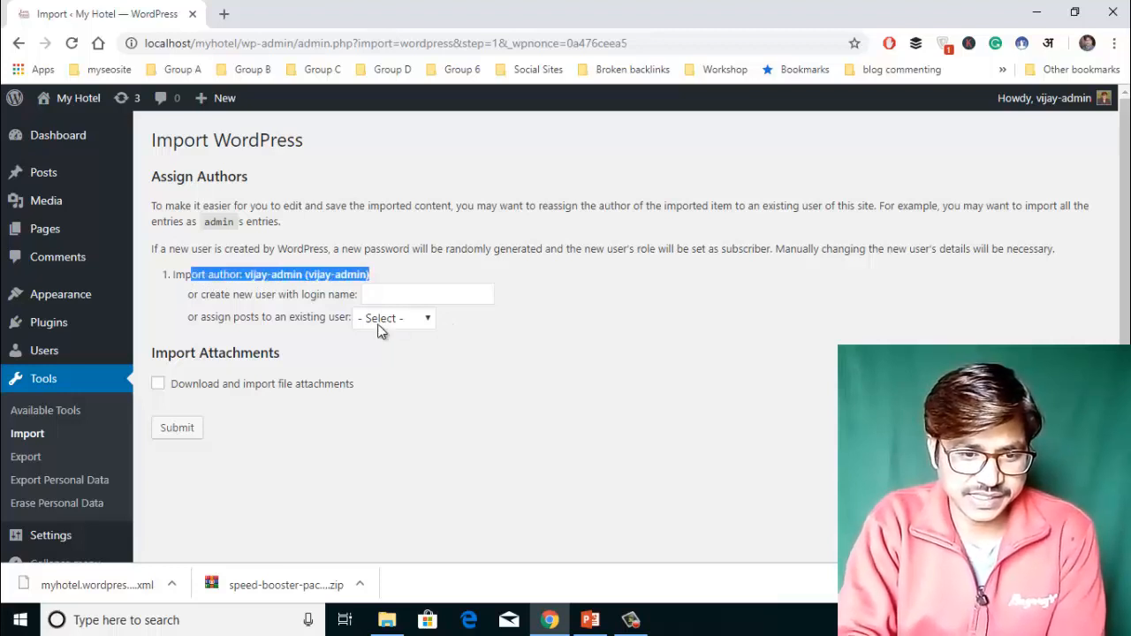
pyautogui.click(380, 320)
pyautogui.click(405, 295)
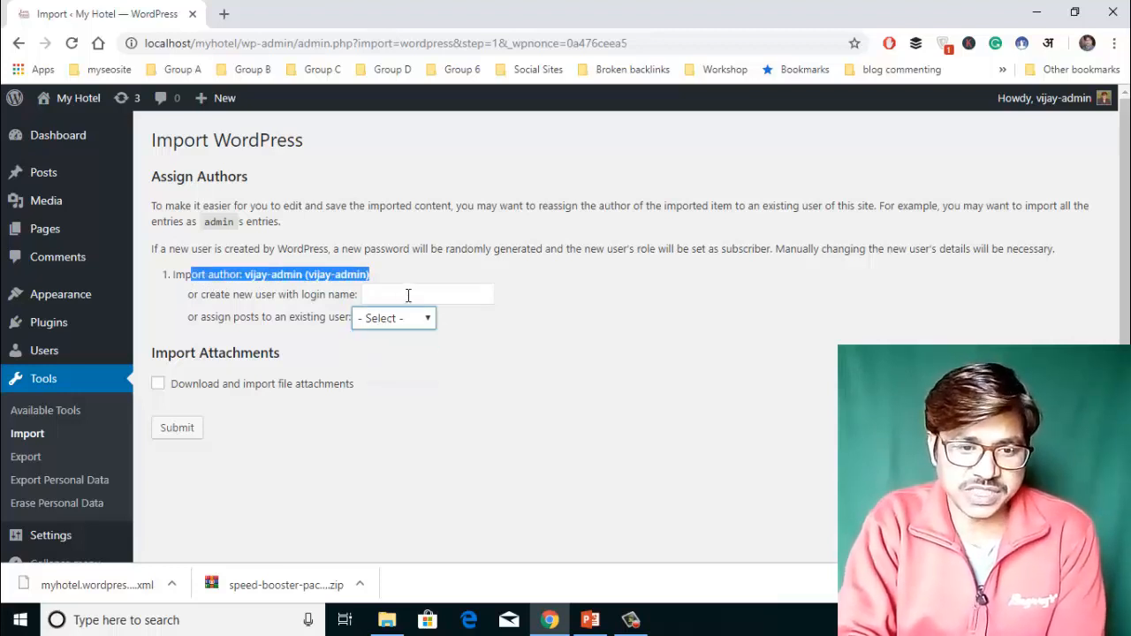
pyautogui.click(407, 295)
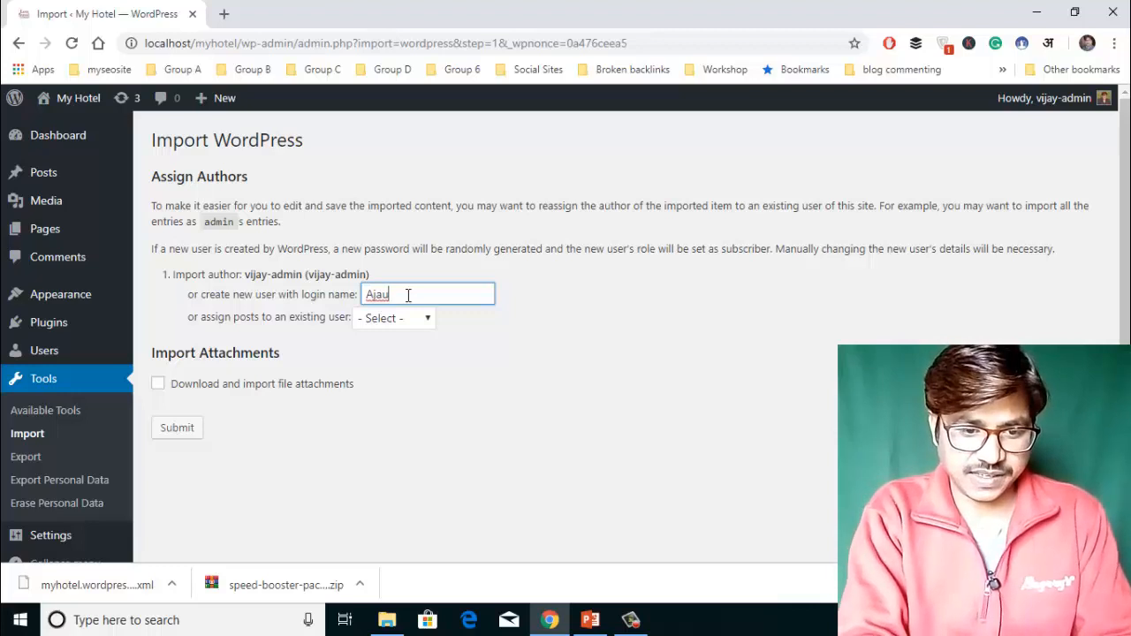
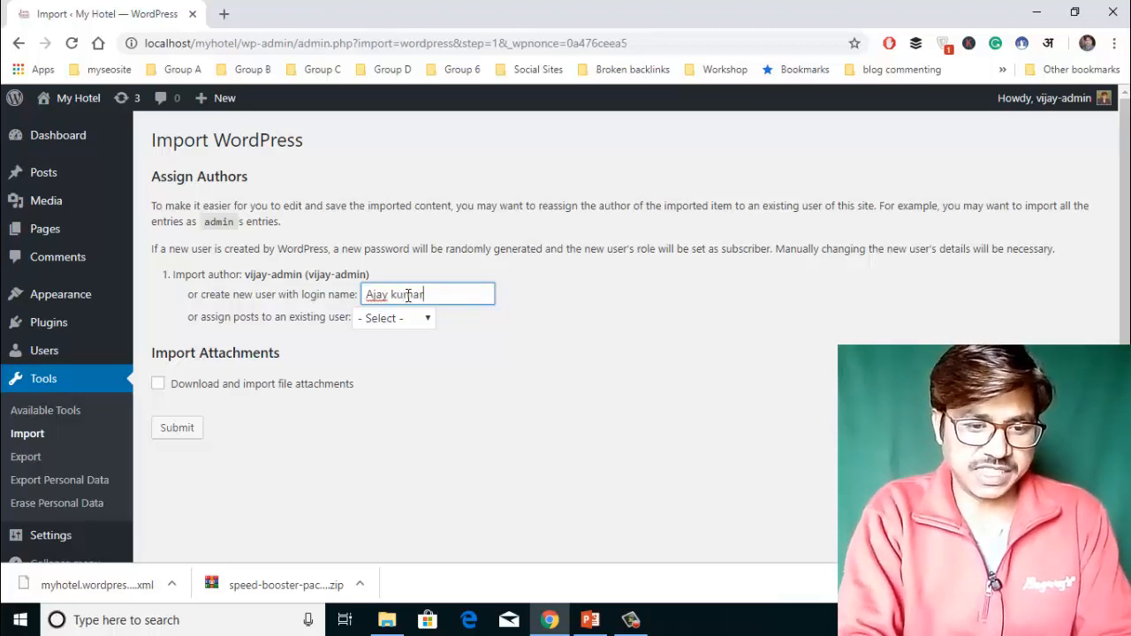
pyautogui.scroll(-1, 438, 363)
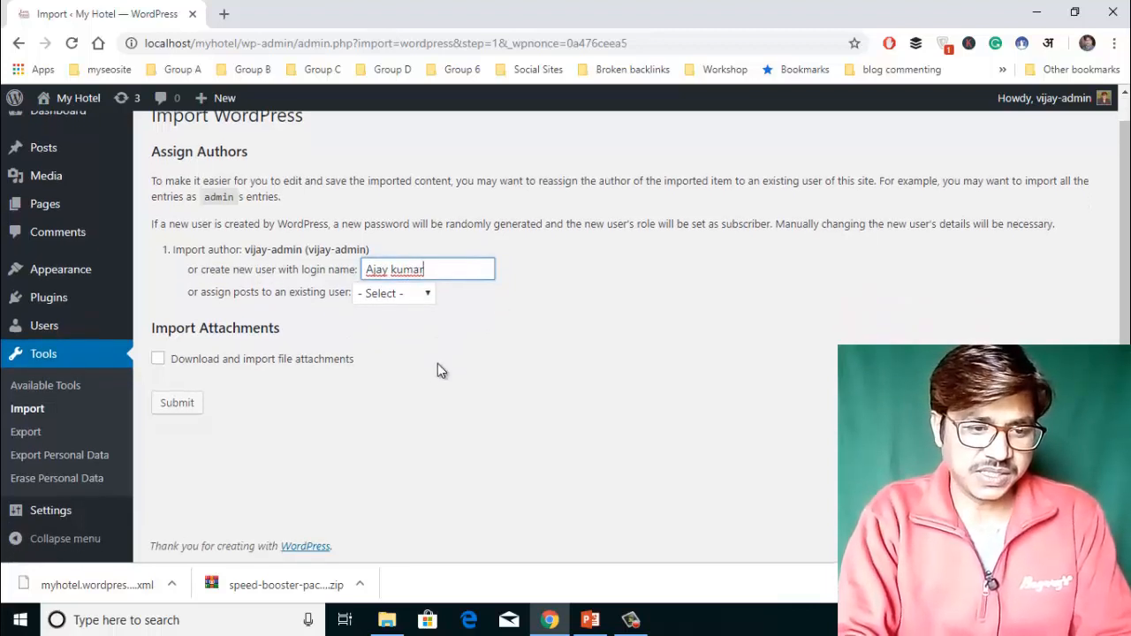
pyautogui.click(160, 360)
pyautogui.click(159, 360)
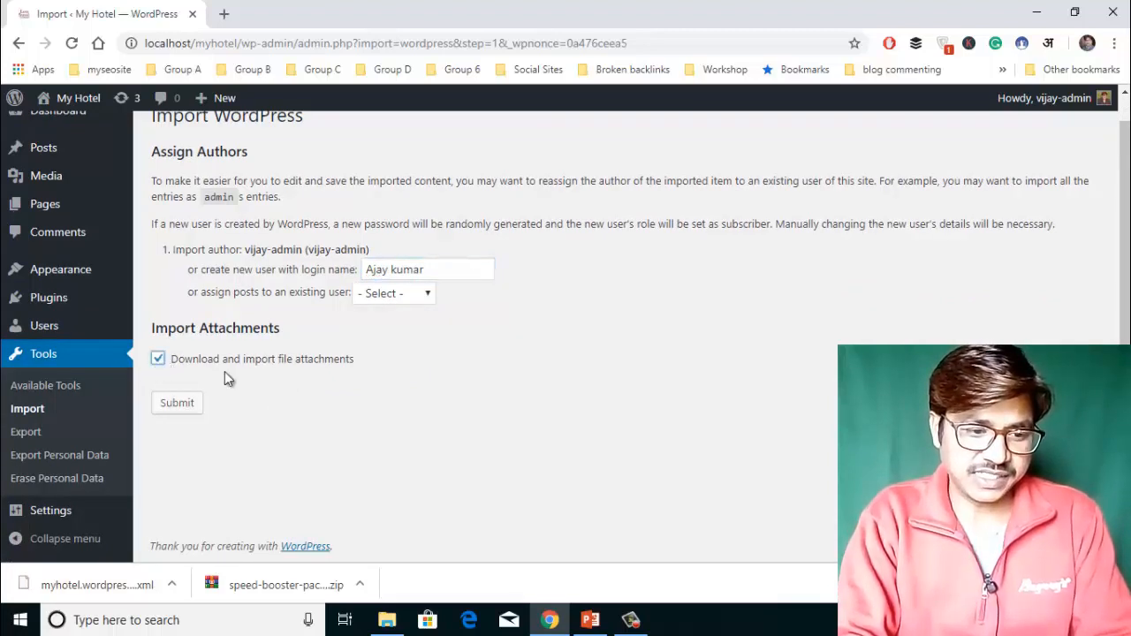
pyautogui.click(177, 403)
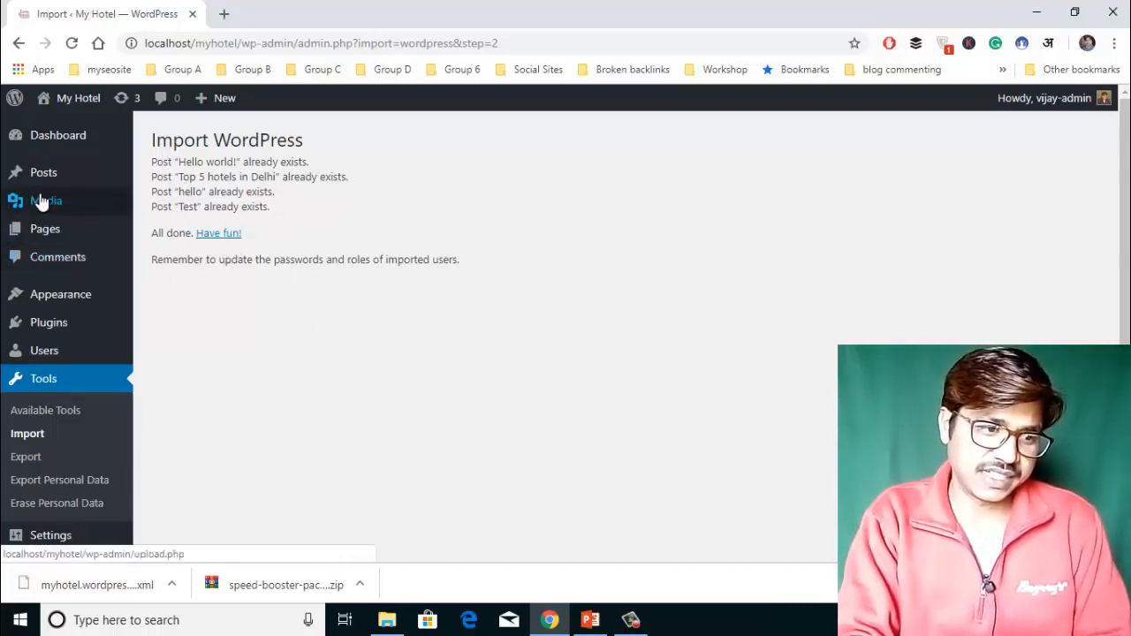
# Select all four posts in the Trash and permanently delete them with Bulk Actions.
pyautogui.moveTo(44, 175)
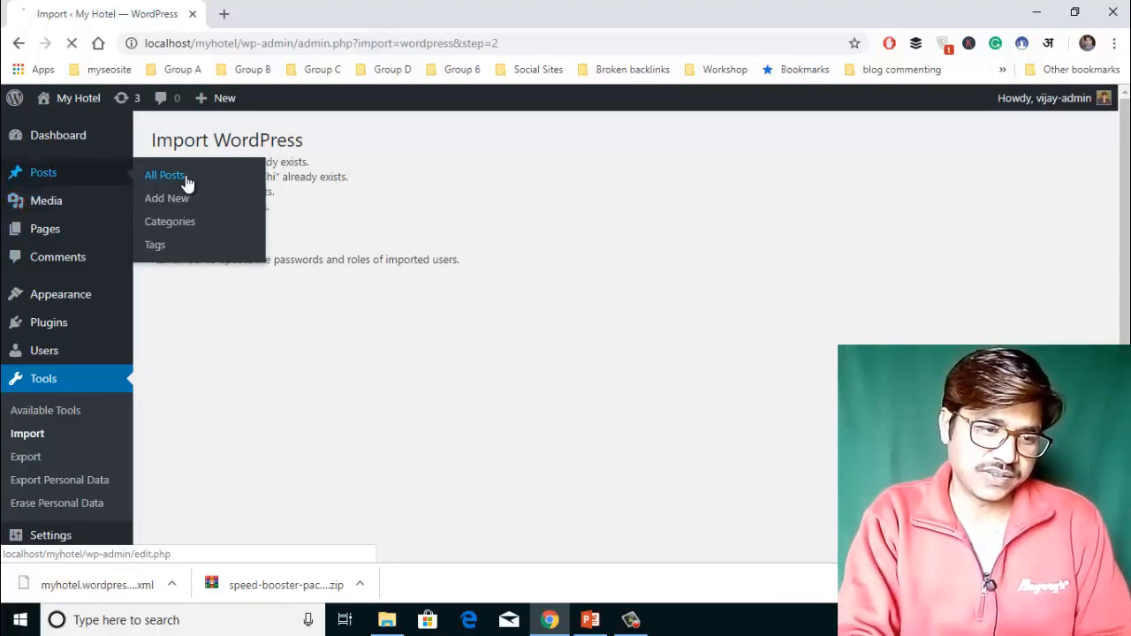
pyautogui.click(166, 176)
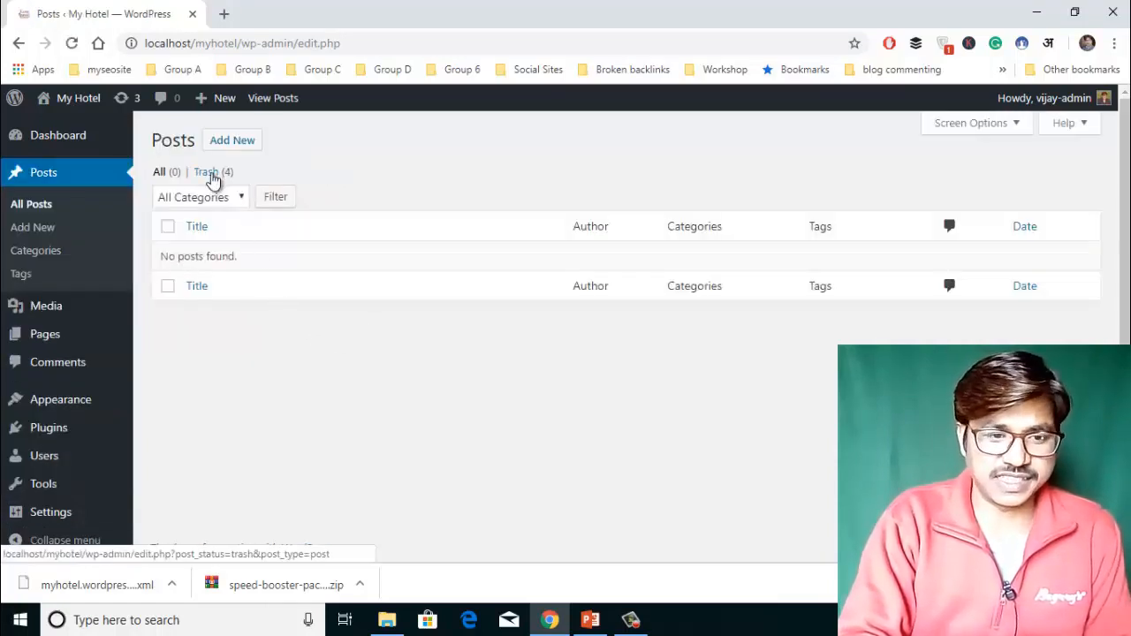
pyautogui.rightClick(212, 179)
pyautogui.click(212, 179)
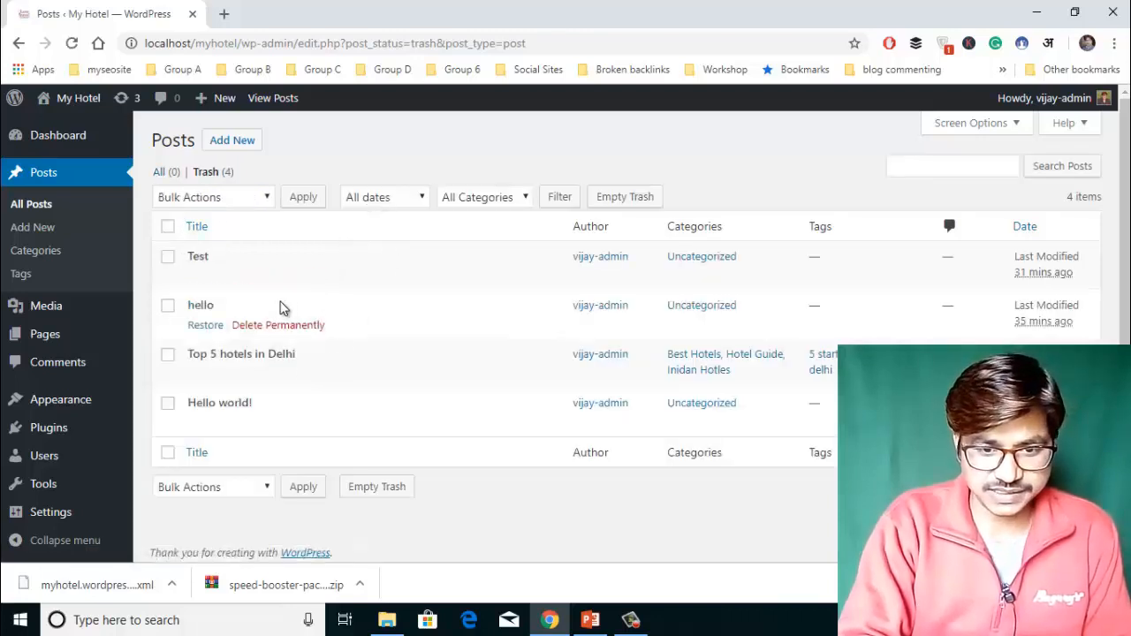
pyautogui.click(170, 228)
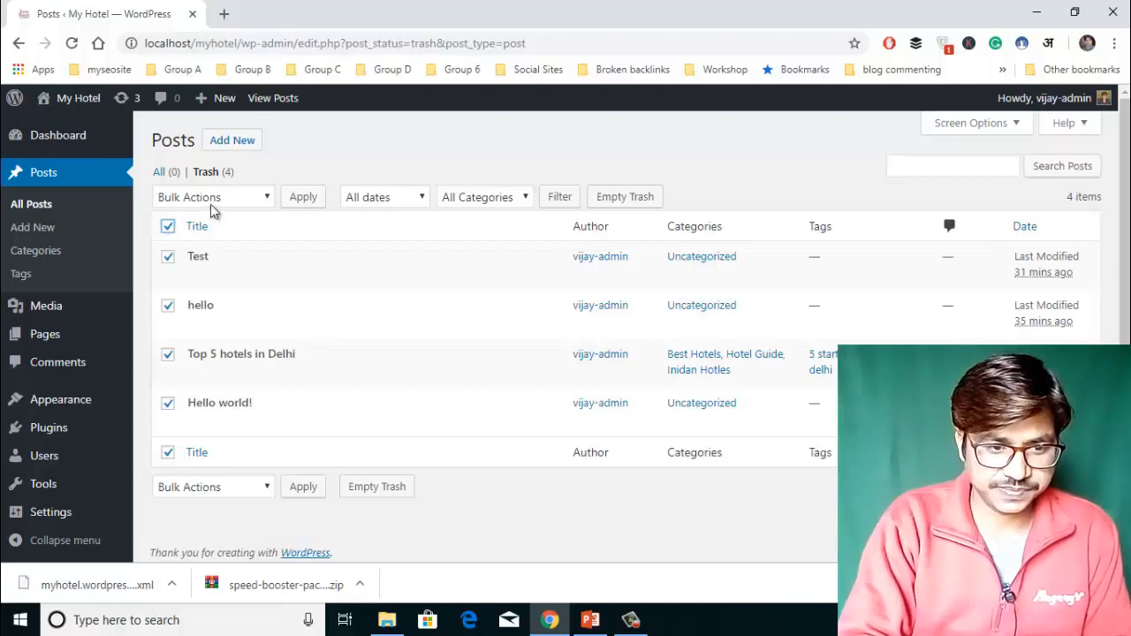
pyautogui.click(217, 199)
pyautogui.click(217, 250)
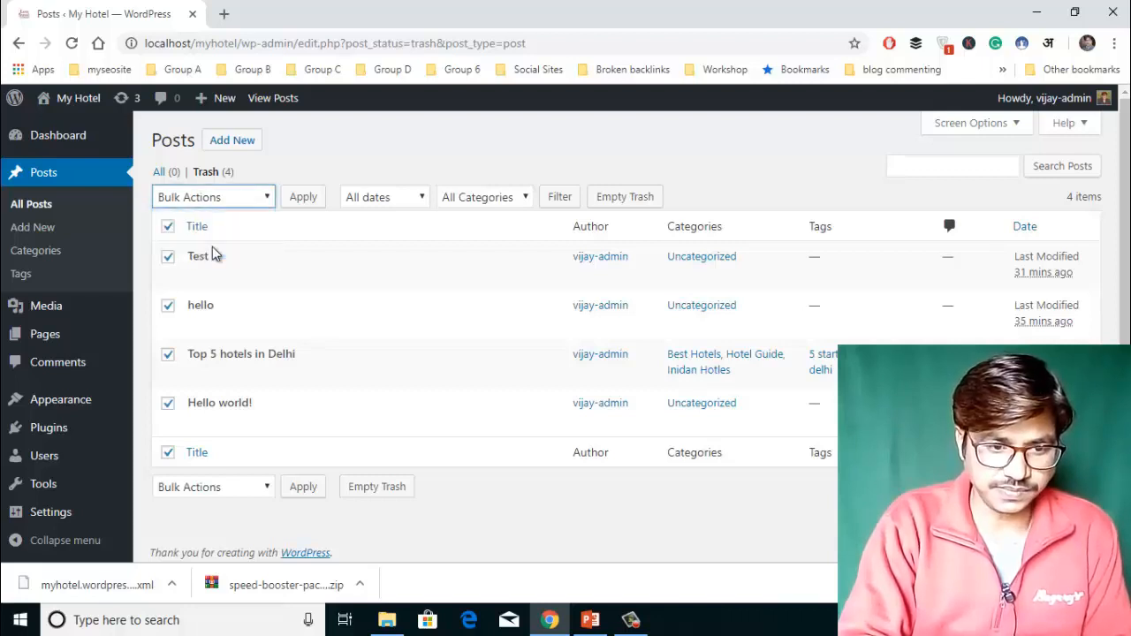
pyautogui.click(304, 198)
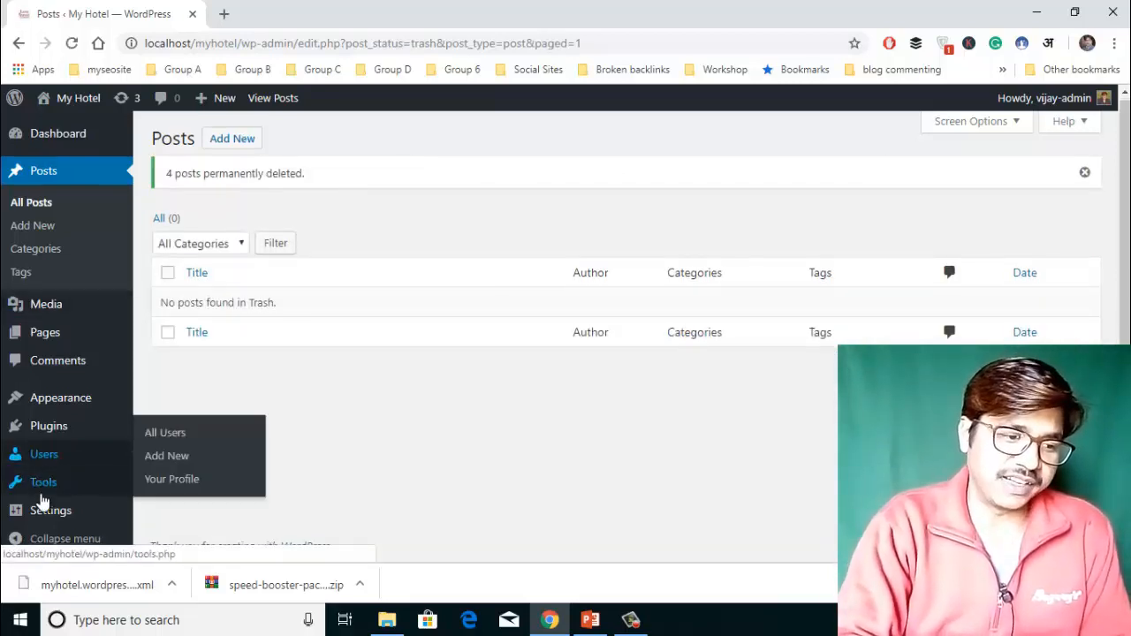
# Run the WordPress importer and upload myhotel.wordpress.2019-01-11.xml.
pyautogui.moveTo(42, 491)
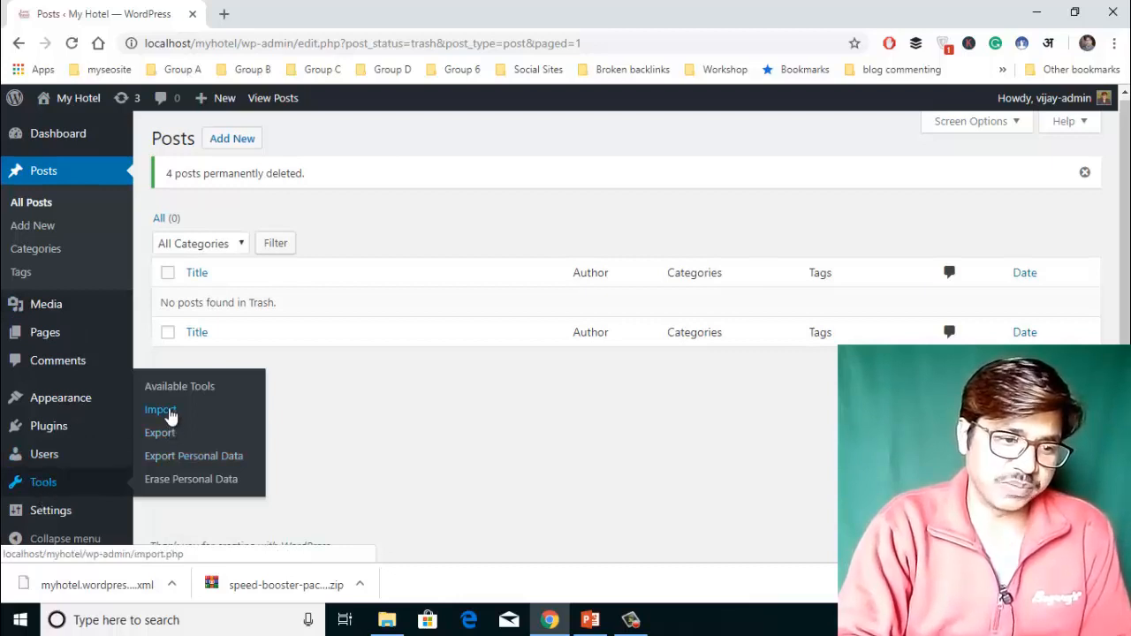
pyautogui.click(160, 410)
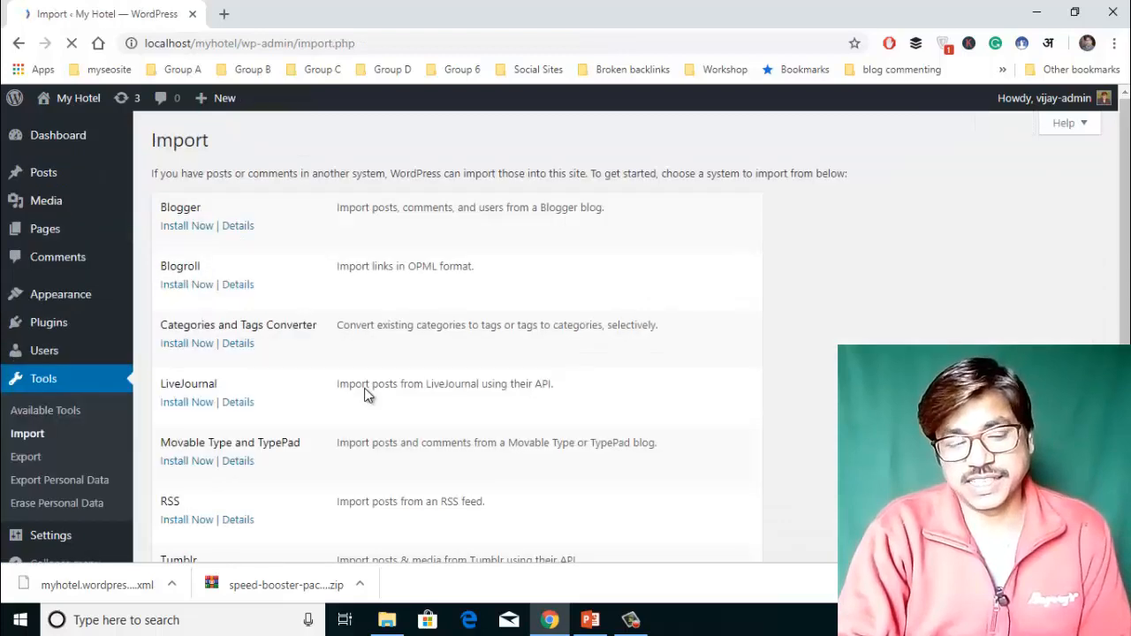
pyautogui.scroll(-3, 283, 321)
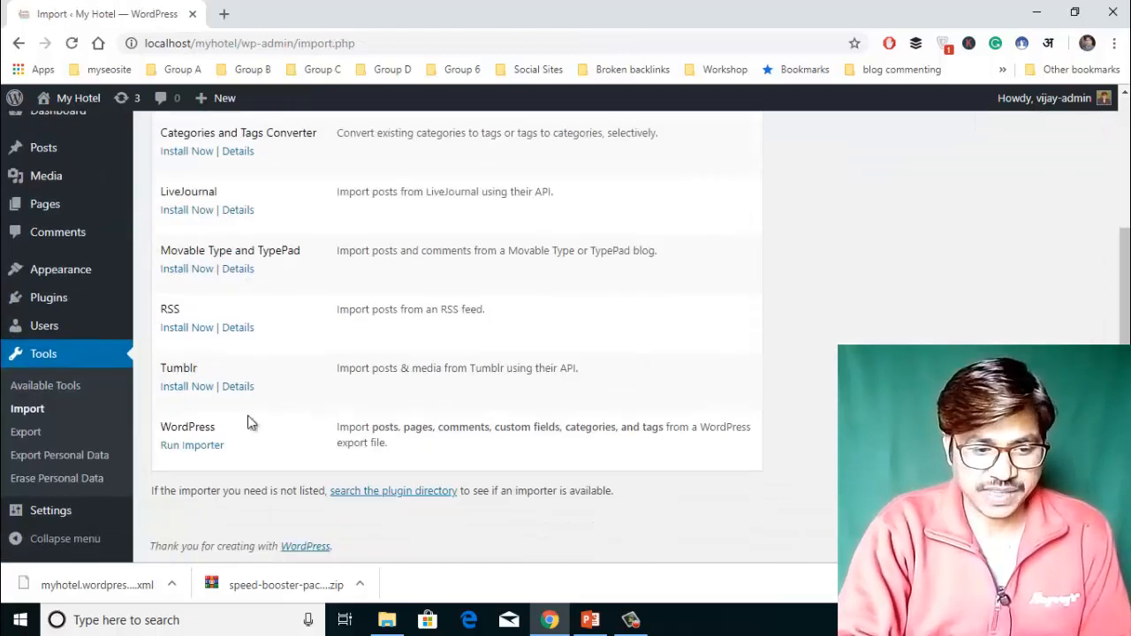
pyautogui.click(200, 448)
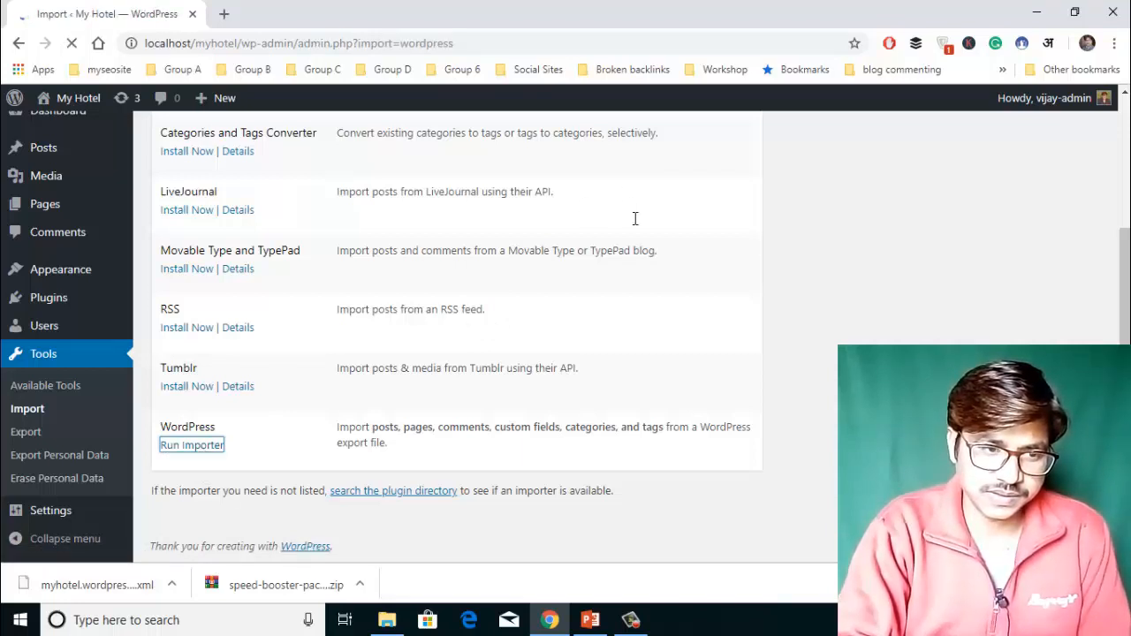
pyautogui.click(468, 235)
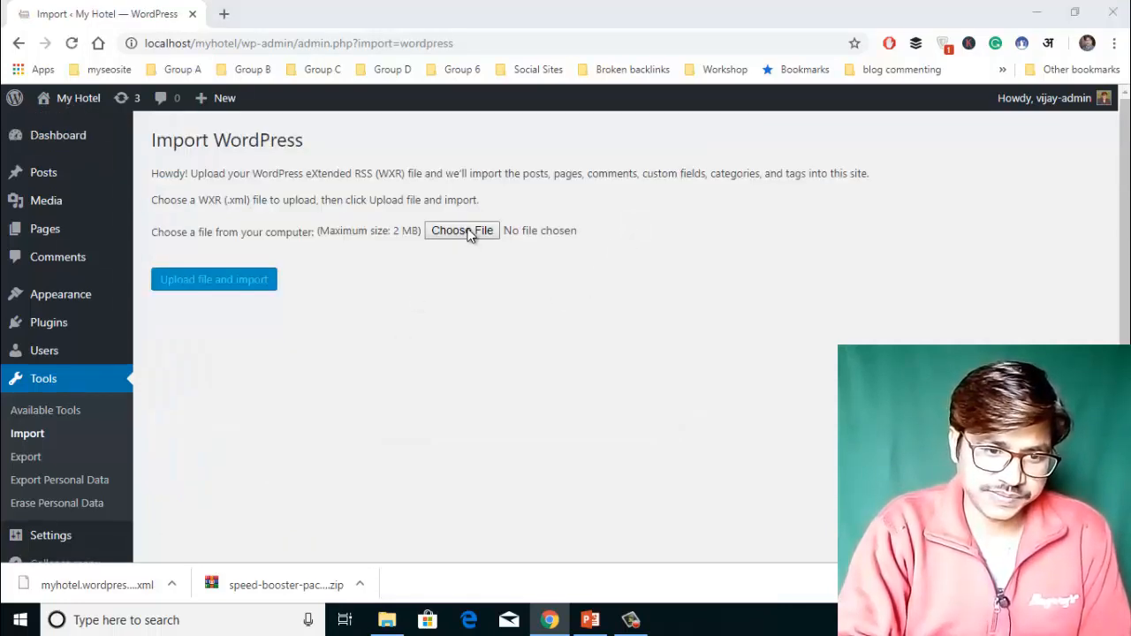
pyautogui.doubleClick(398, 132)
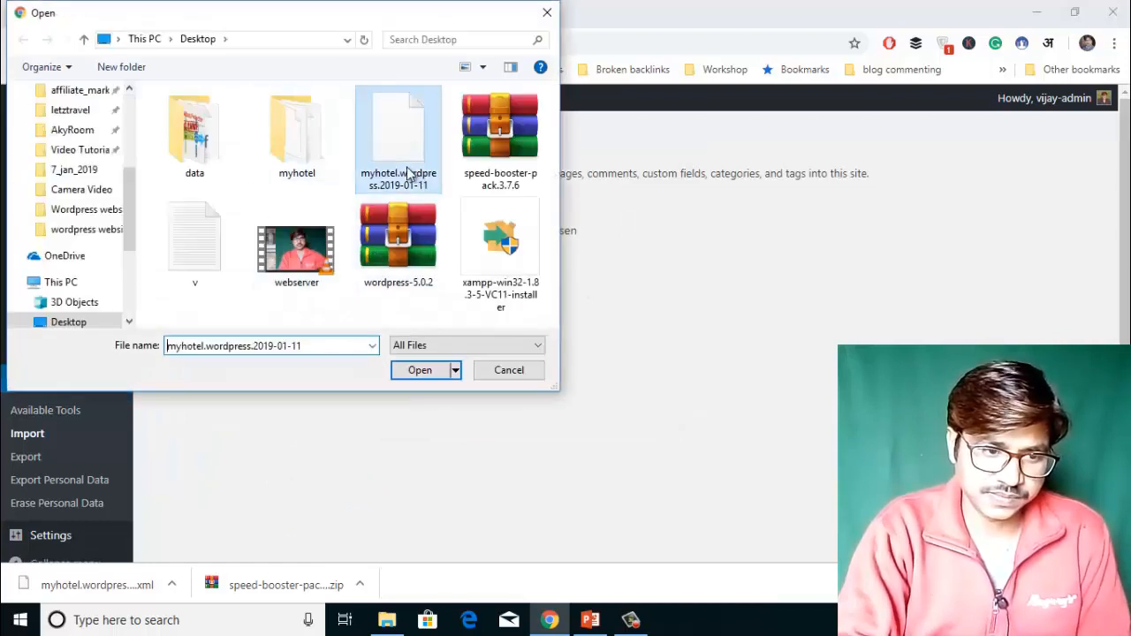
pyautogui.click(217, 280)
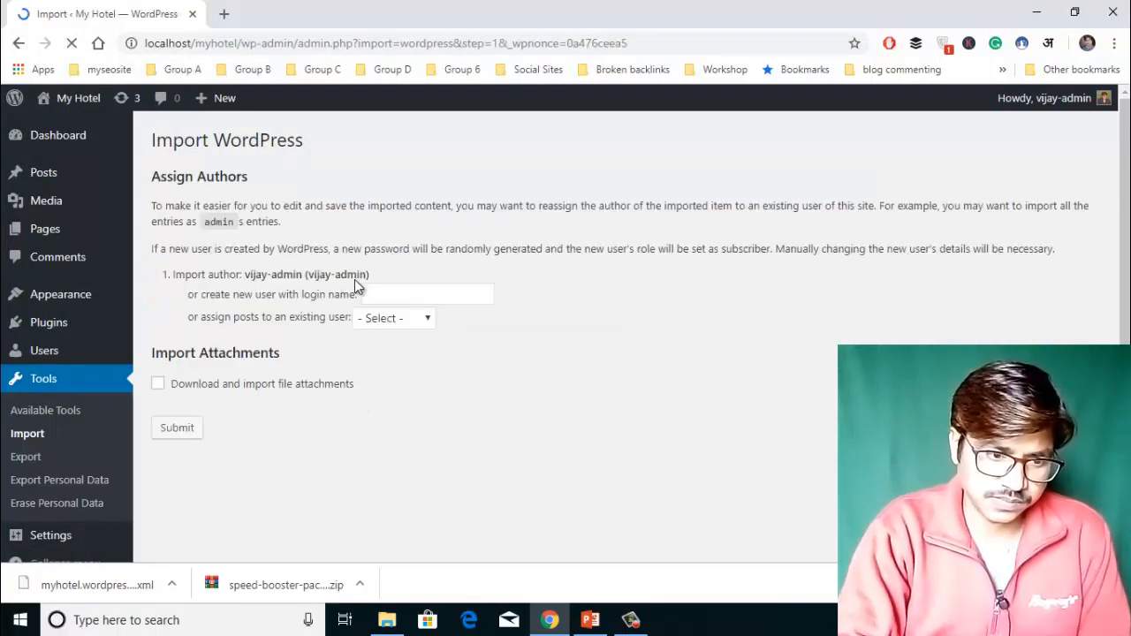
# Import under a new author login with file attachments downloaded and imported.
pyautogui.click(394, 294)
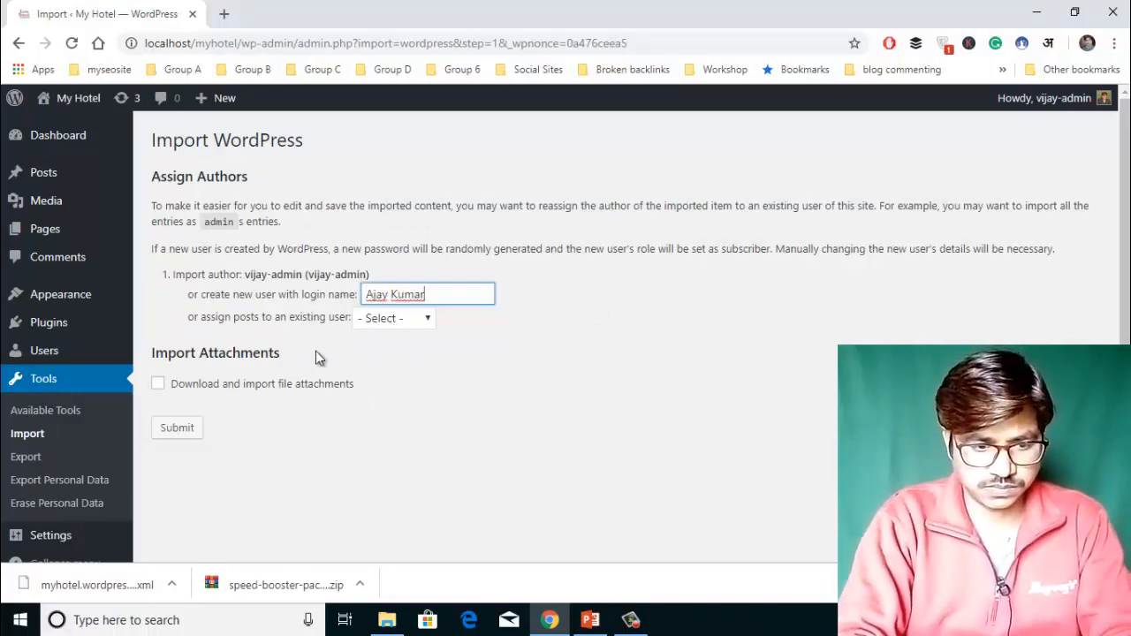
pyautogui.click(158, 383)
pyautogui.click(175, 428)
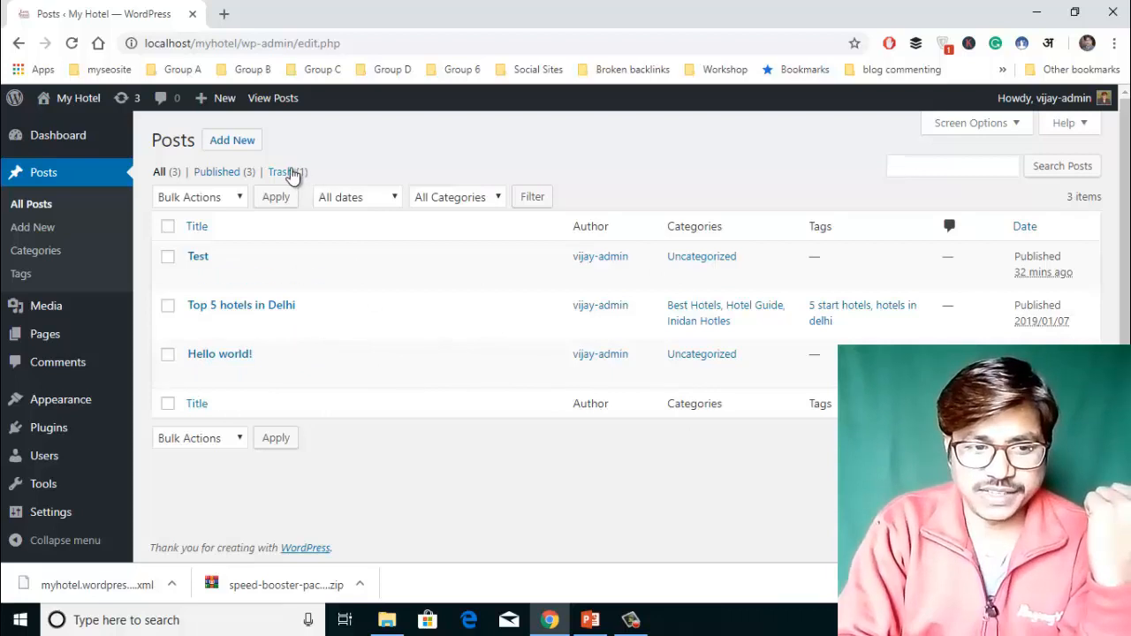
# Confirm the Trash holds only the 'hello' post, then list the Published posts.
pyautogui.click(294, 173)
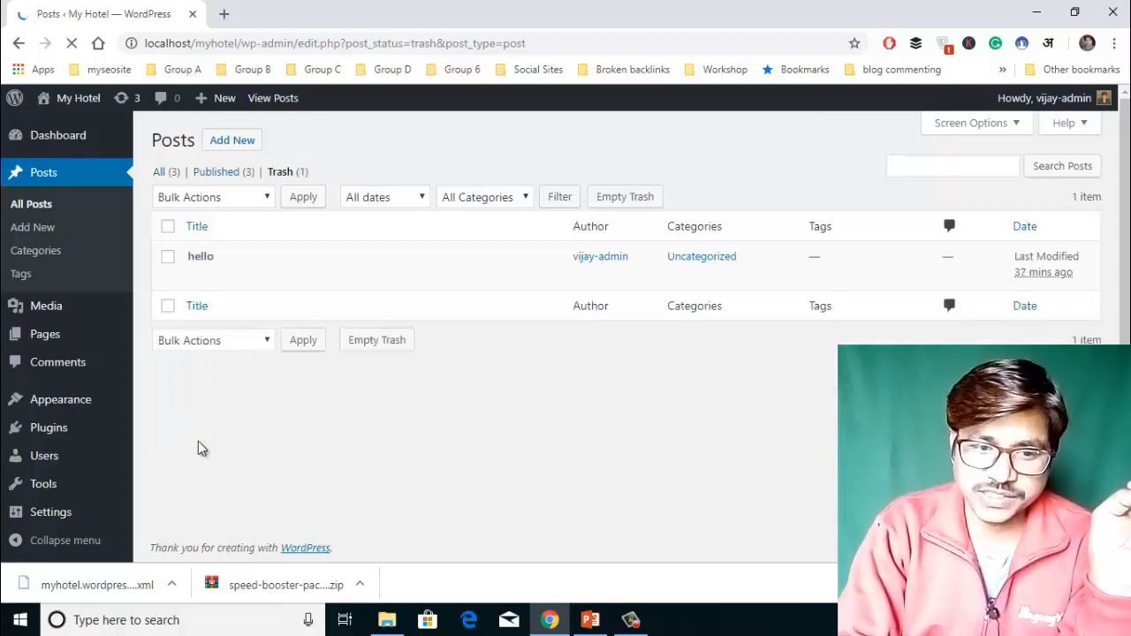
pyautogui.click(215, 176)
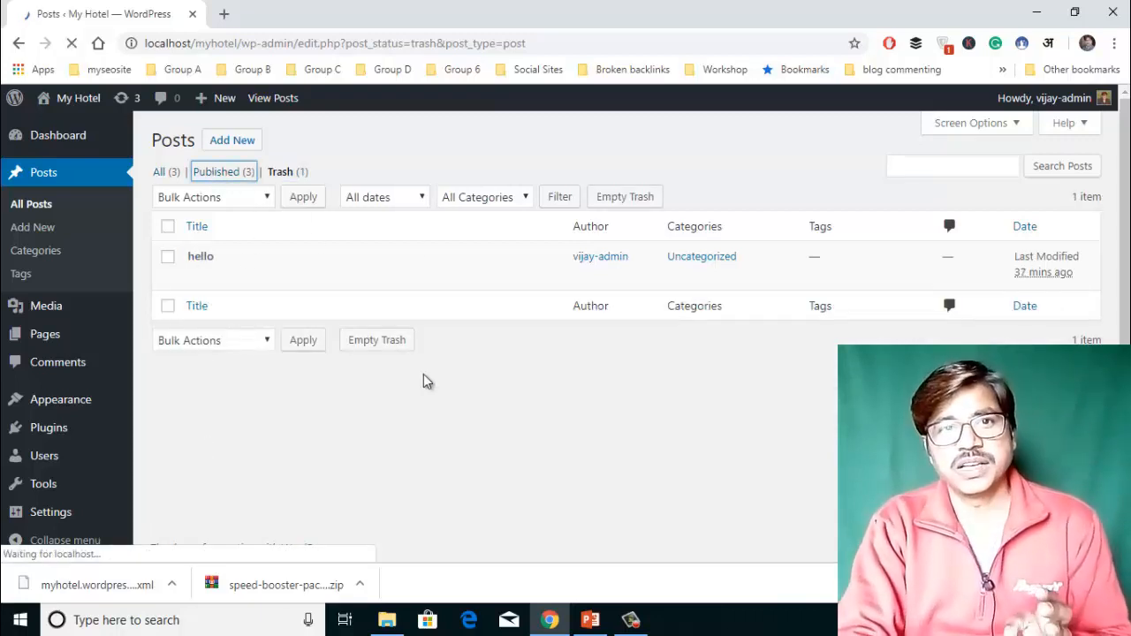